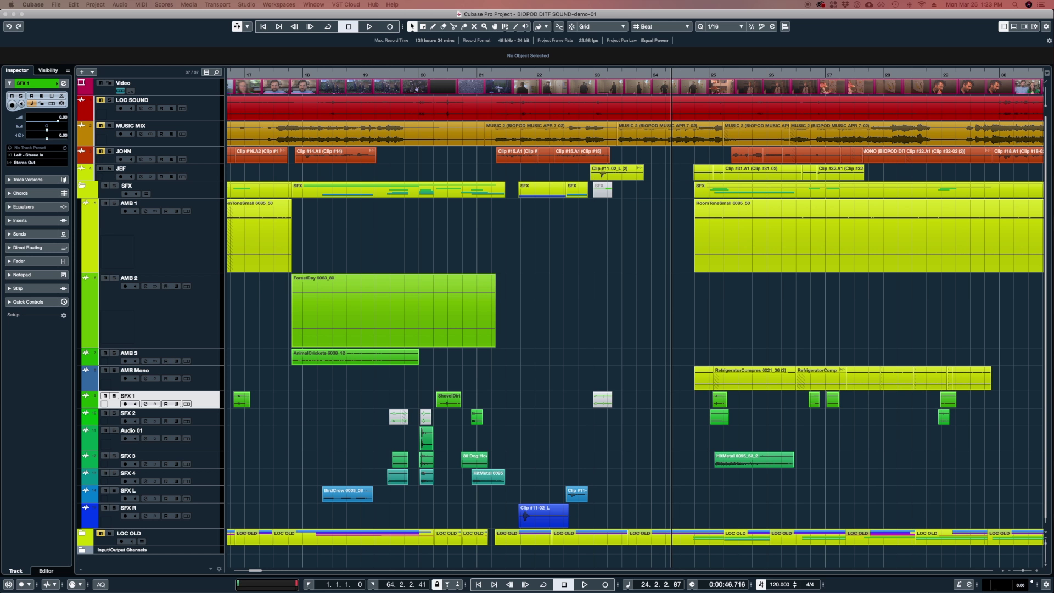
Open the Video Player showing the film footage and park it at the lower left.
key(F8)
drag(454, 246, 238, 362)
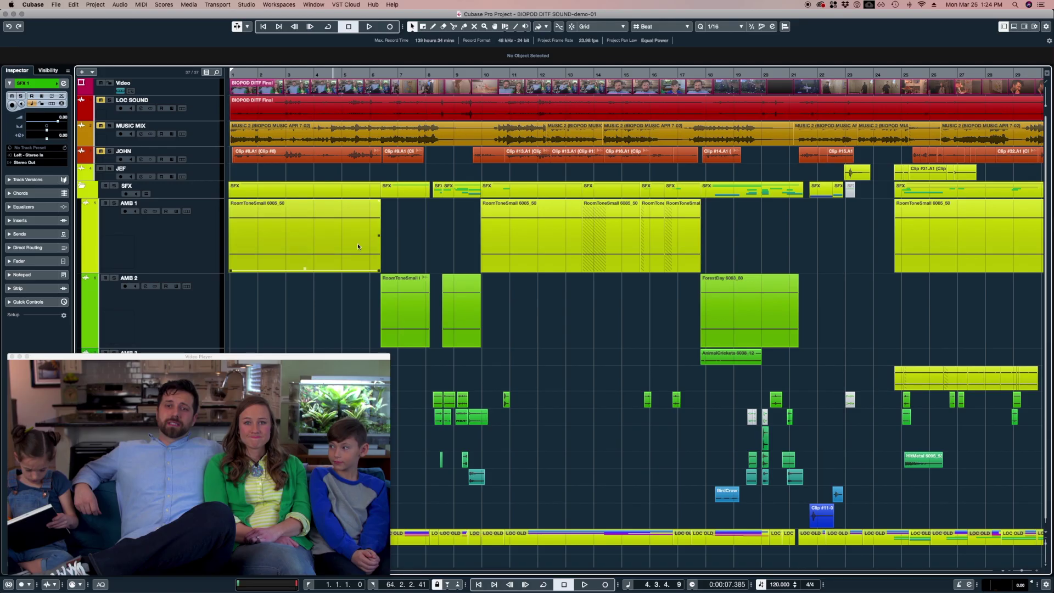
Shift the video player right to uncover the SFX tracks and play the opening family scene.
drag(261, 356, 864, 323)
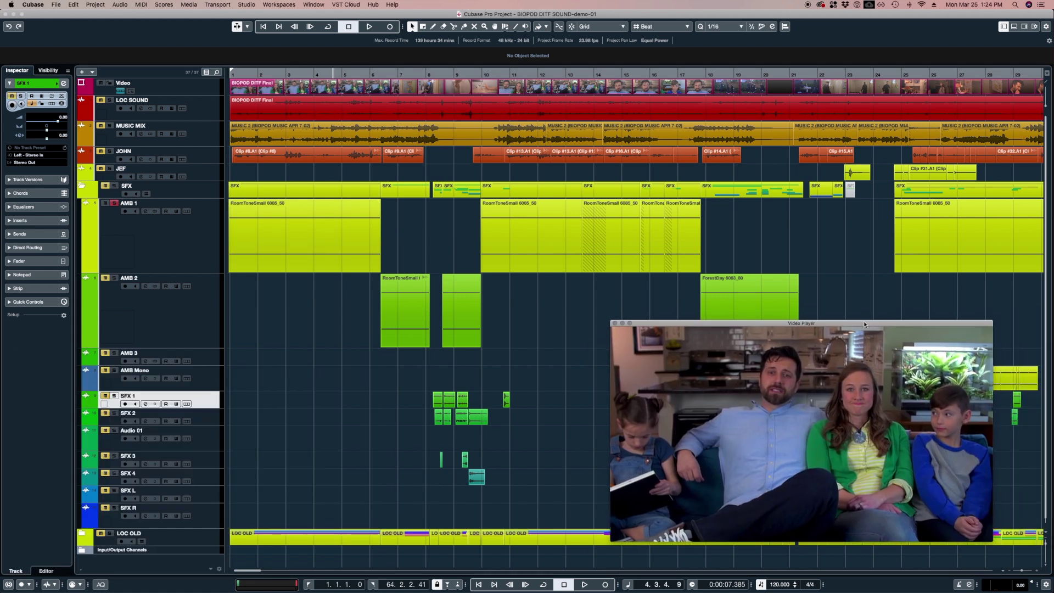
click(321, 75)
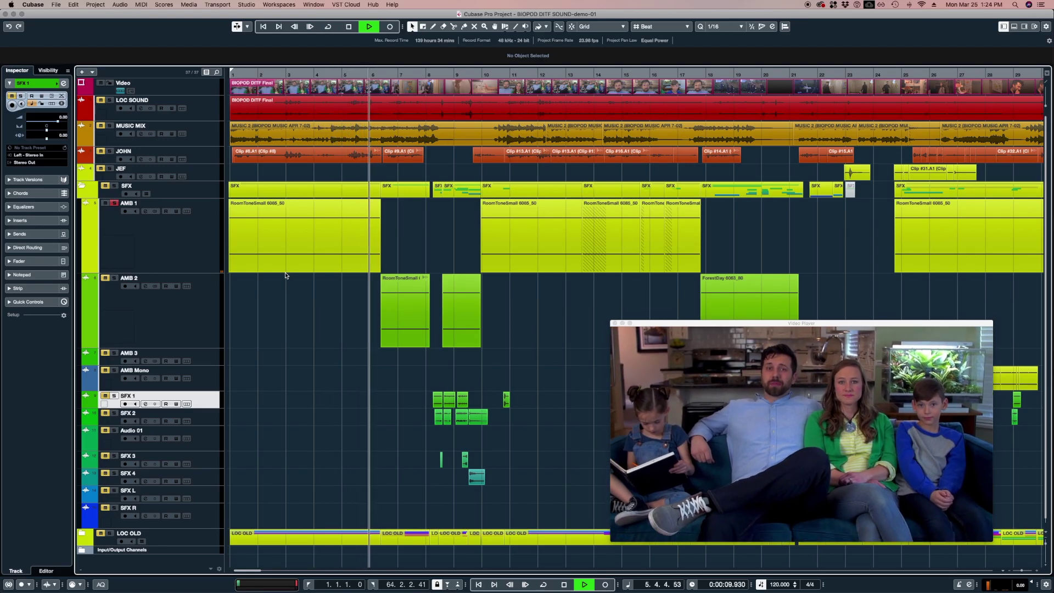
key(space)
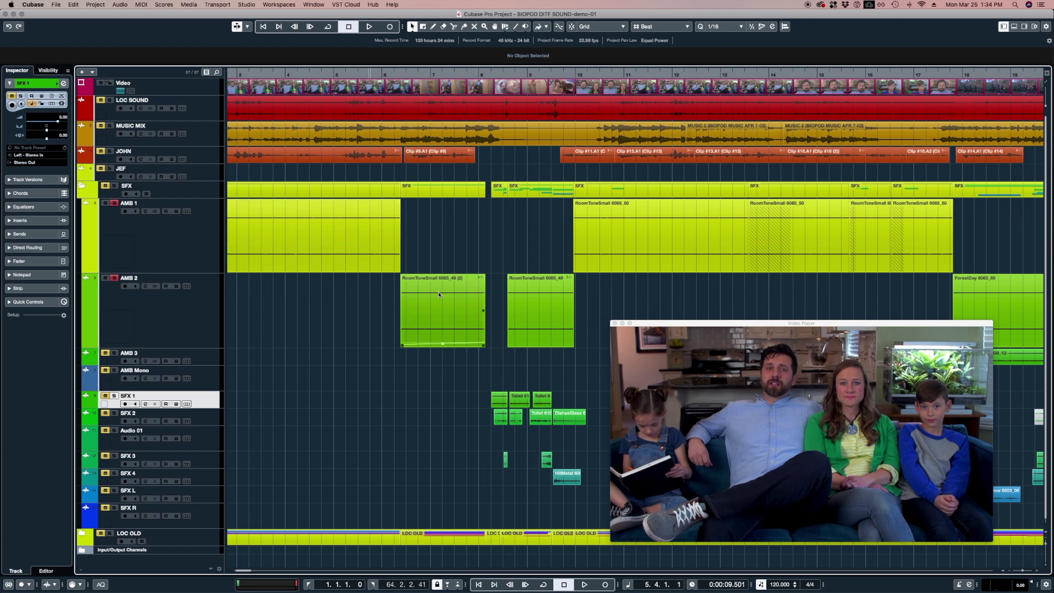
Play the scene while zooming the timeline in on bars 5–21 around the bathroom effects.
key(space)
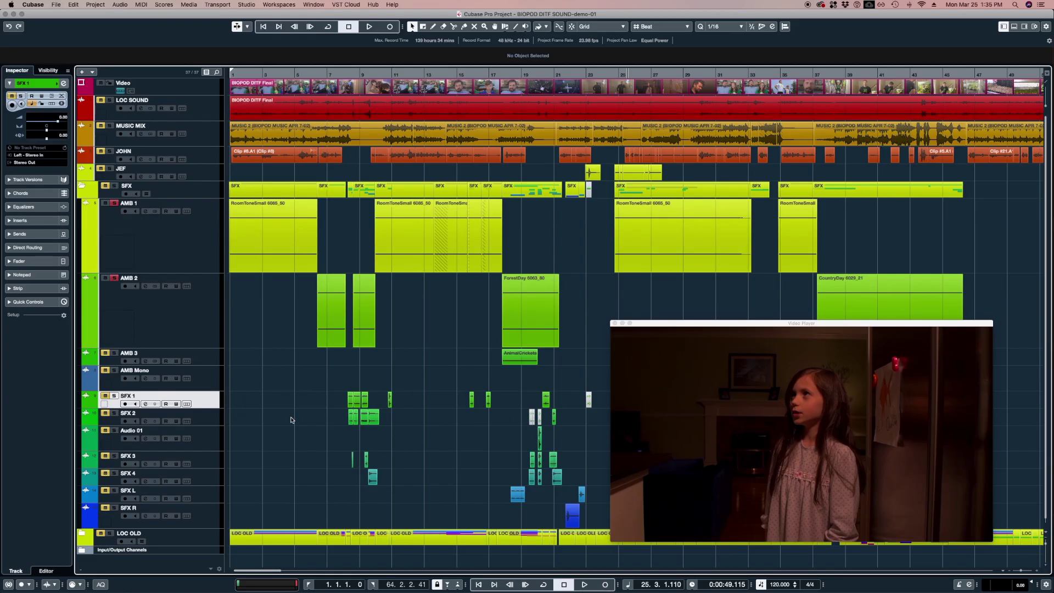
drag(344, 75, 344, 377)
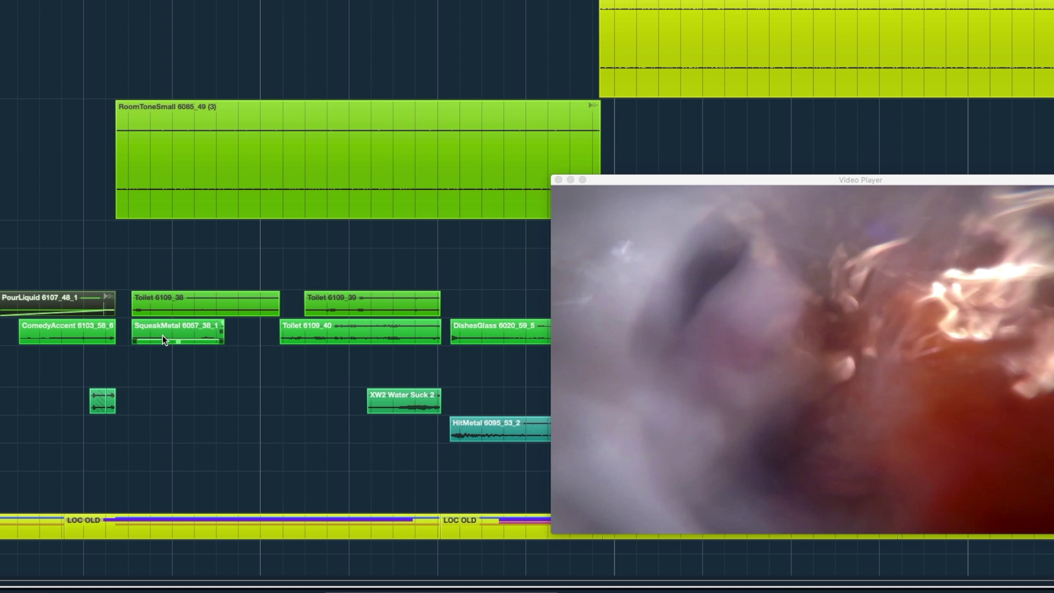
Select the SqueakMetal clip, enlarge the SFX 2 track, and audition the squeak against the picture.
click(193, 351)
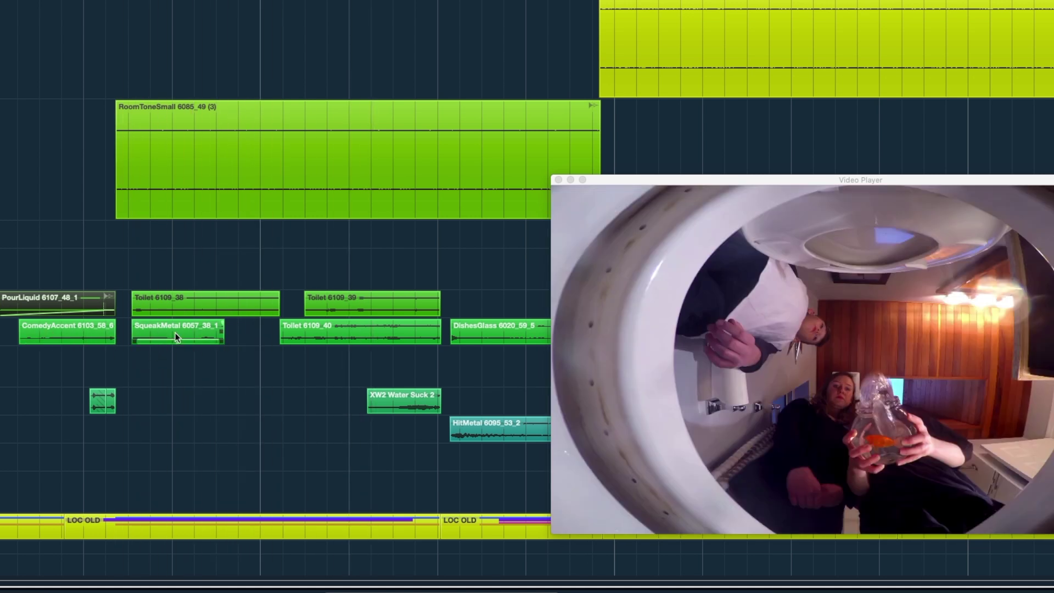
click(176, 337)
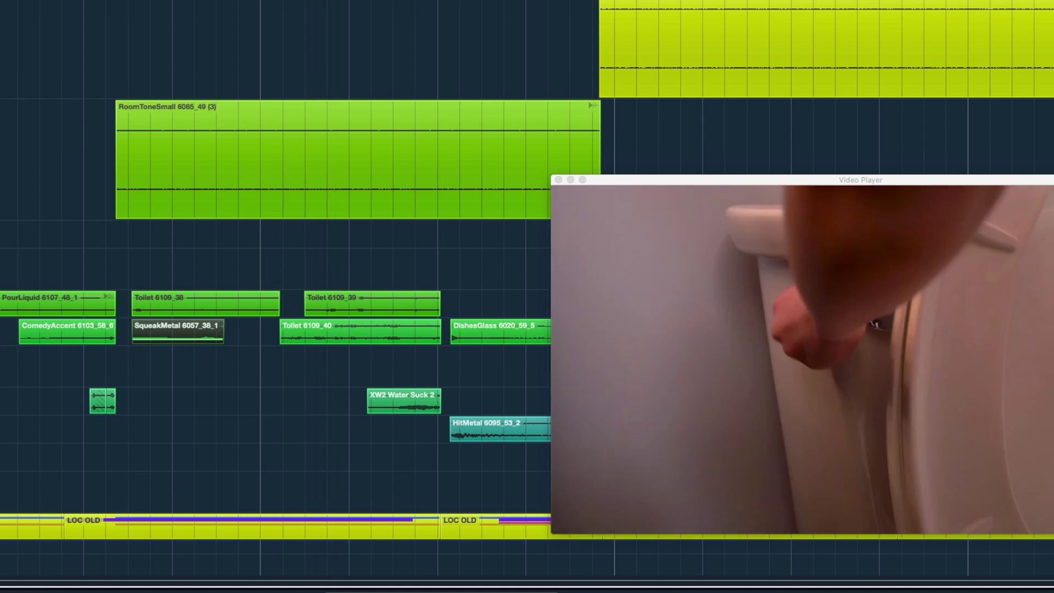
key(ctrl+z)
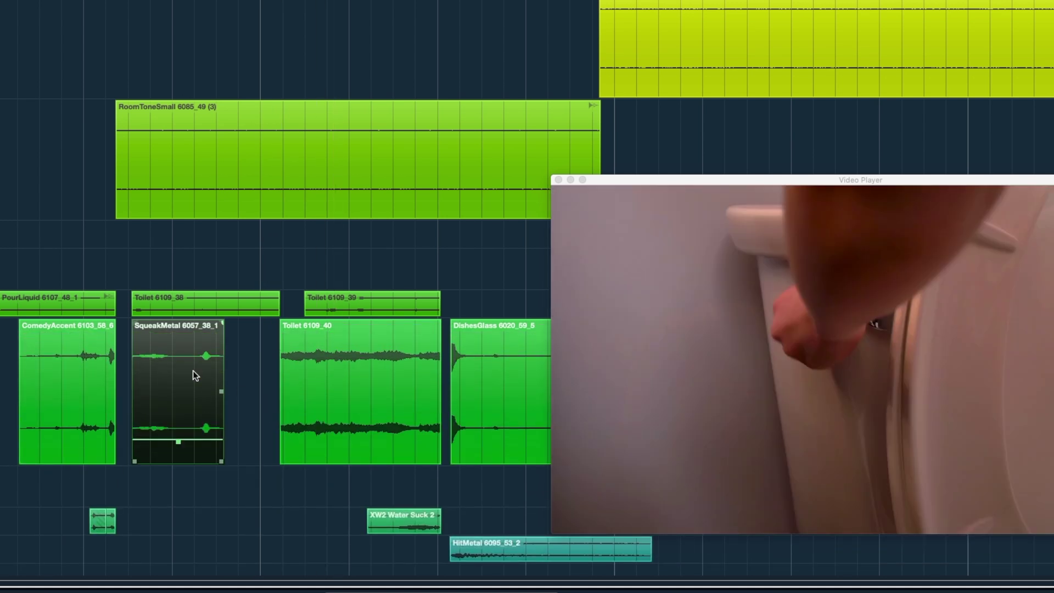
key(space)
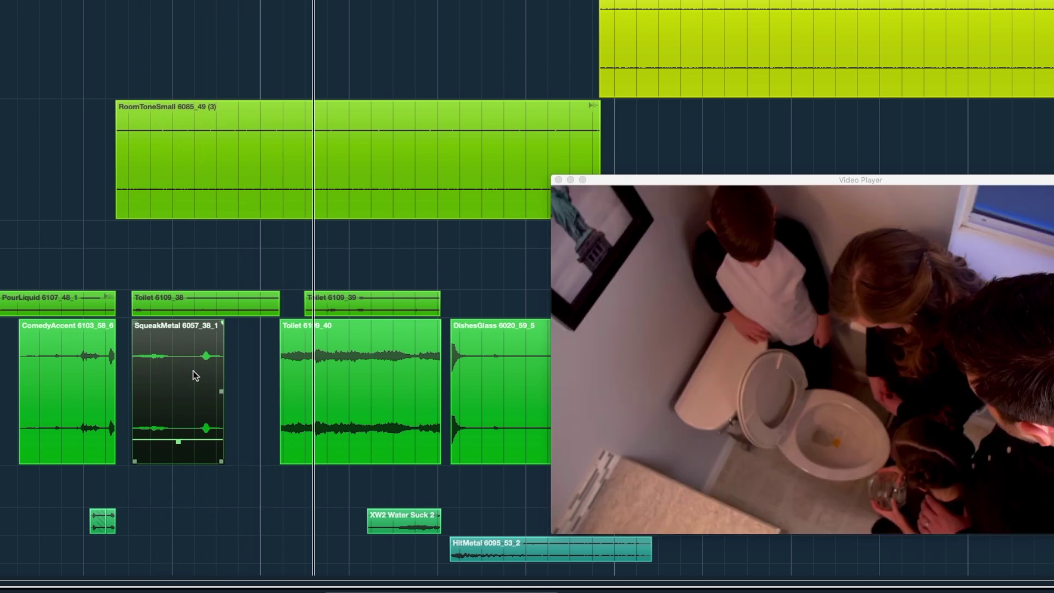
key(space)
Split SqueakMetal at the second squeak, shift that piece slightly later, and play the edit back.
mouse_move(181, 356)
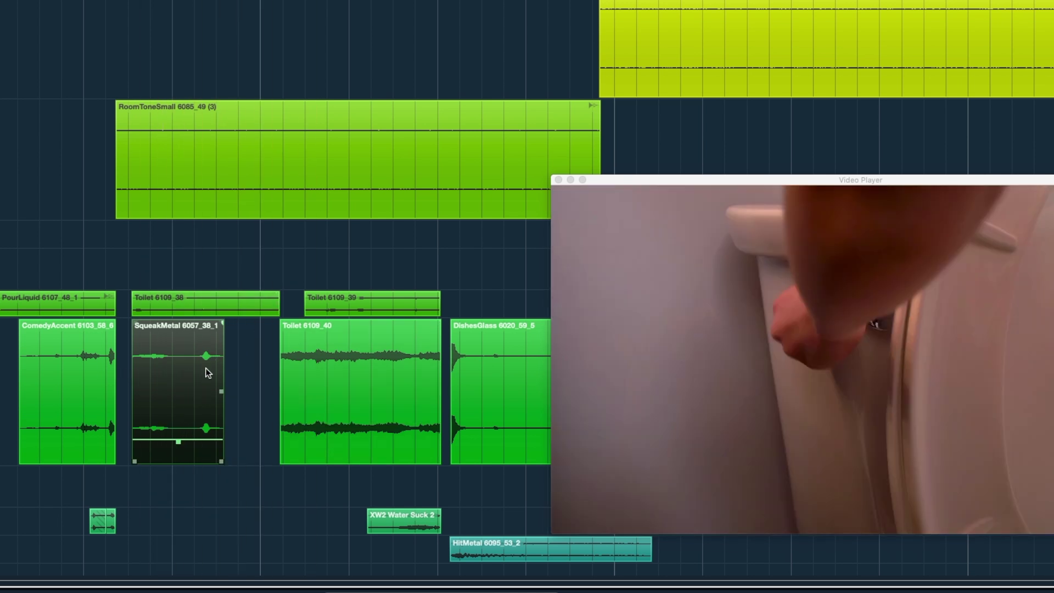
click(181, 367)
drag(198, 364, 209, 364)
click(179, 395)
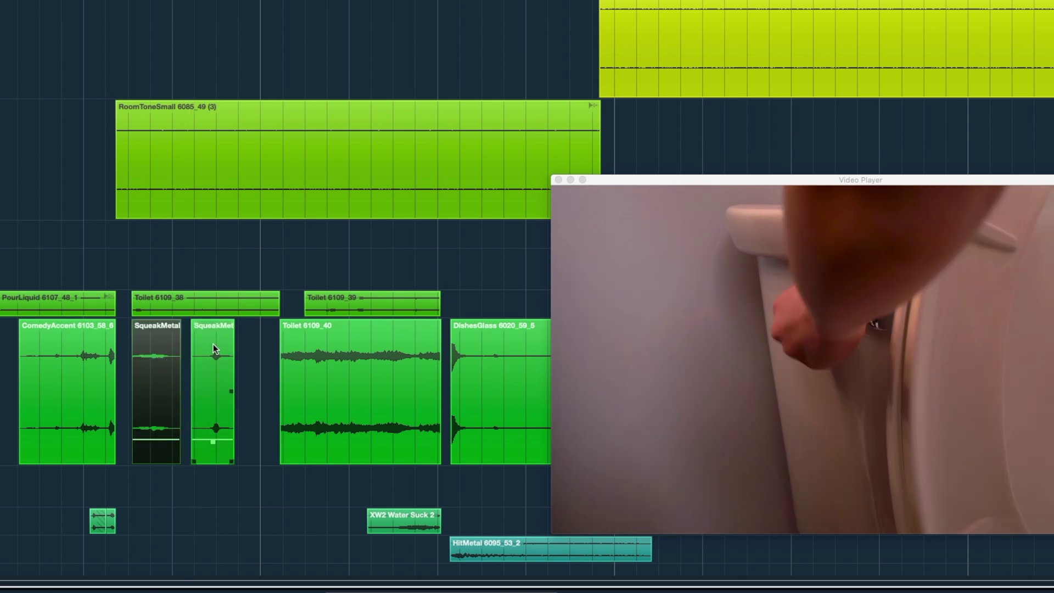
key(space)
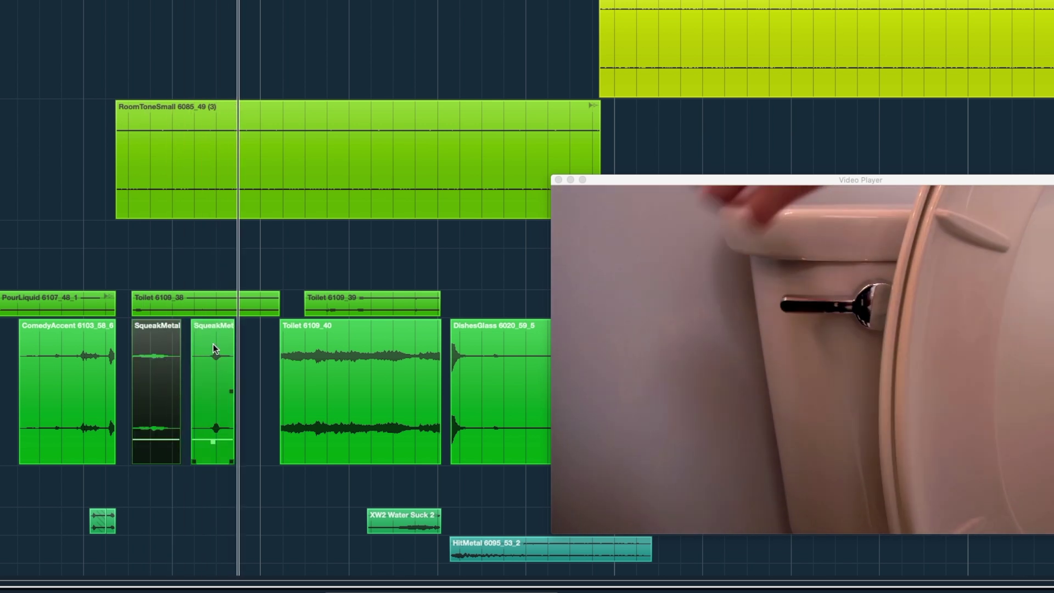
key(space)
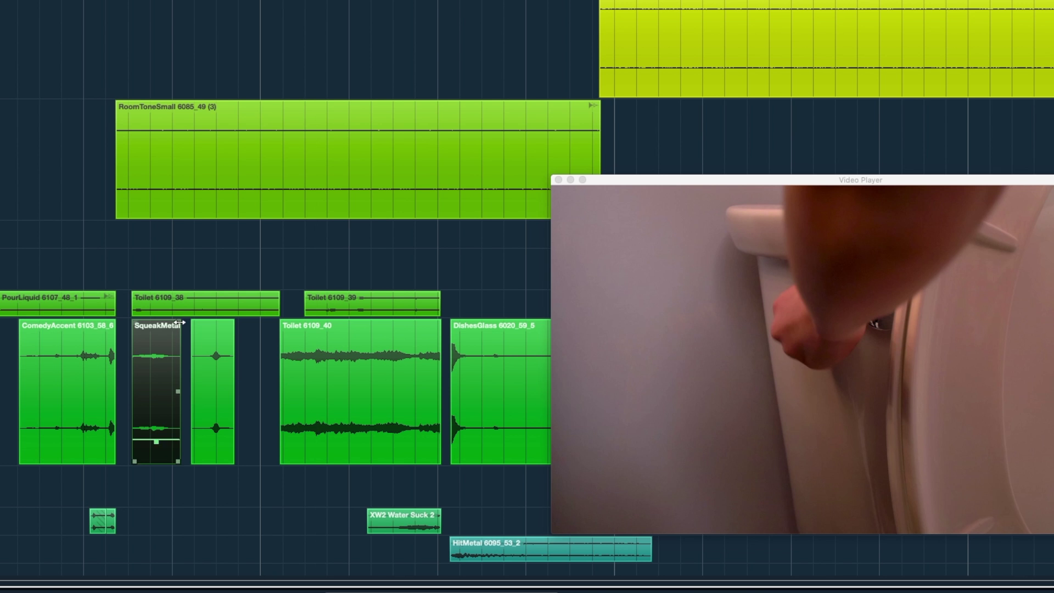
click(183, 298)
key(space)
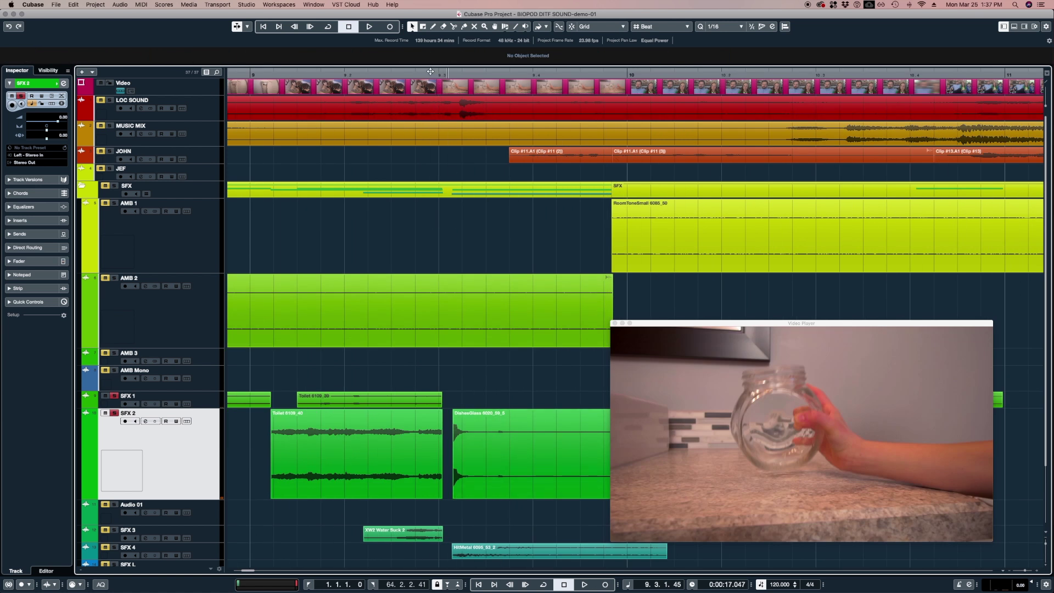
Audition the bathroom effects from about 16.5 seconds with the SFX 3 track selected.
click(430, 72)
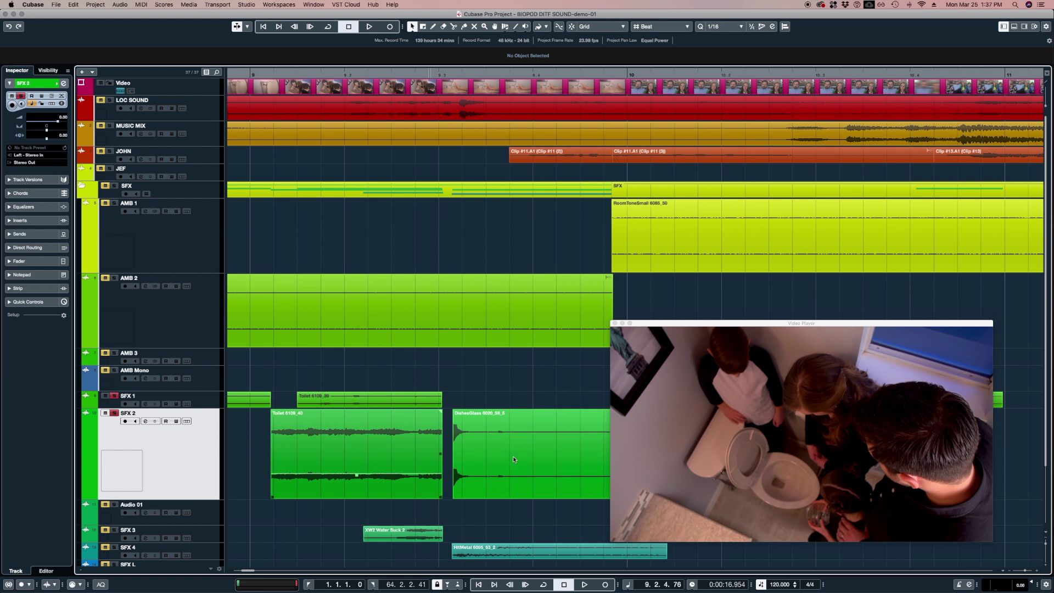
key(space)
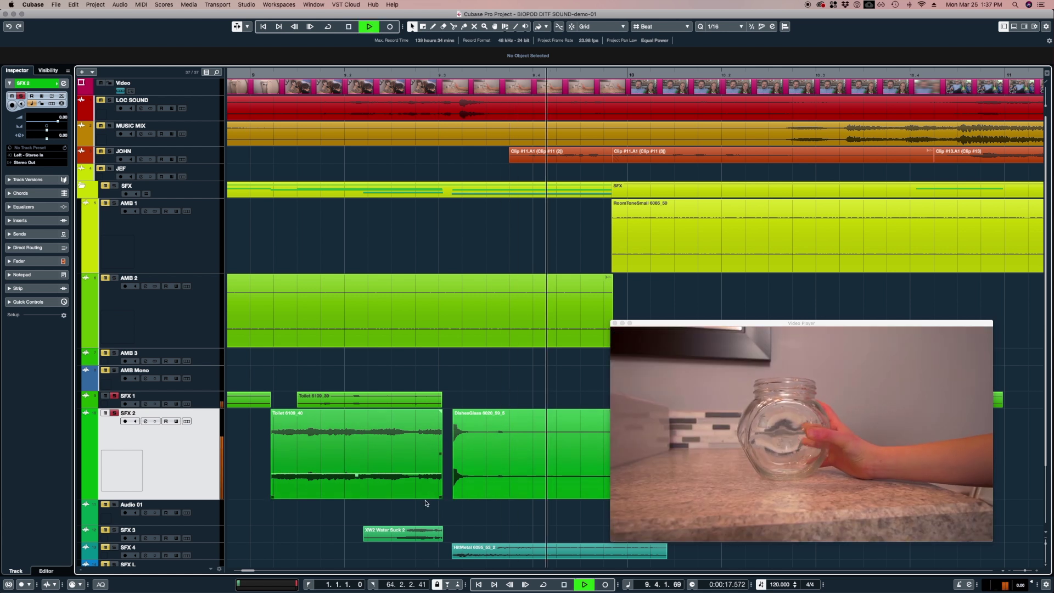
scroll(394, 463, down, 3)
click(394, 463)
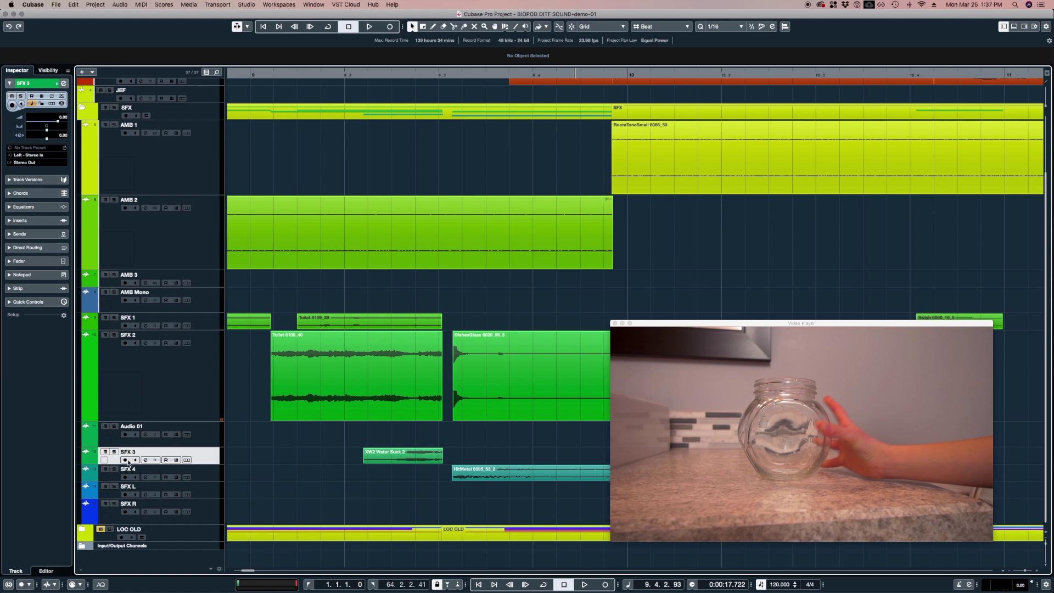
click(354, 439)
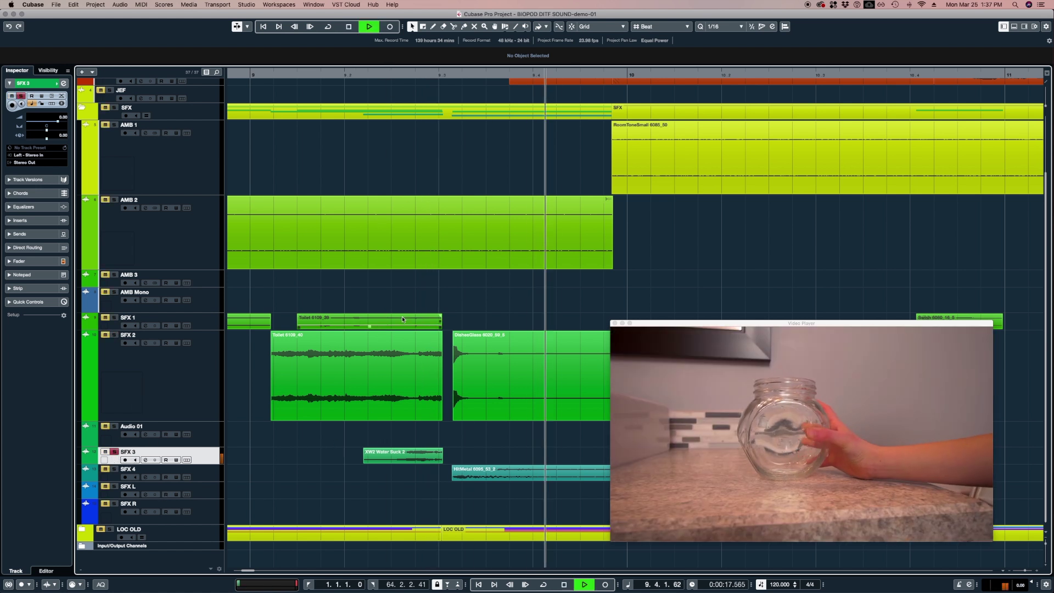
key(space)
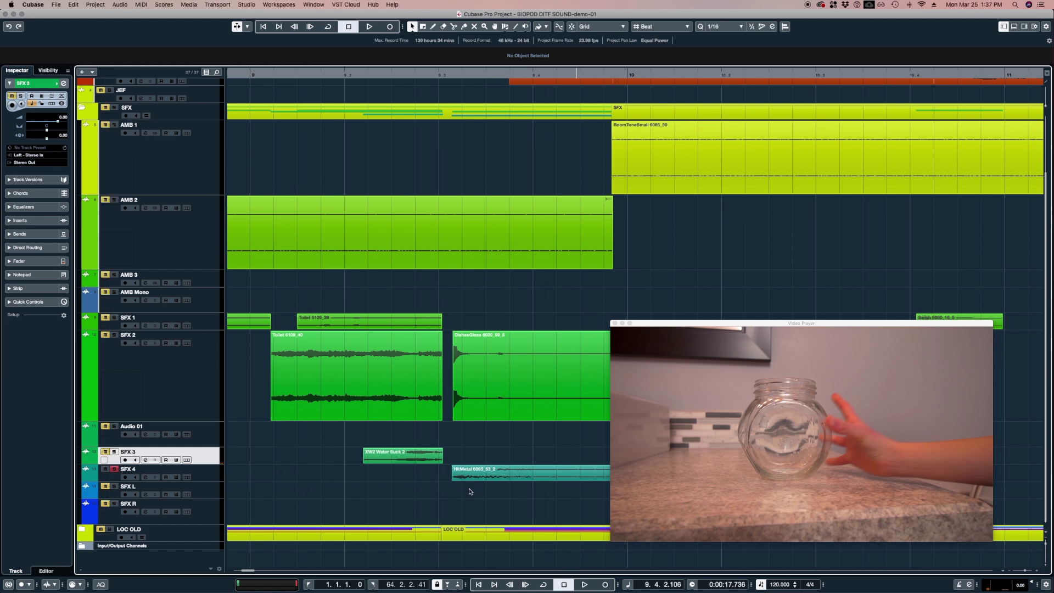
key(Left)
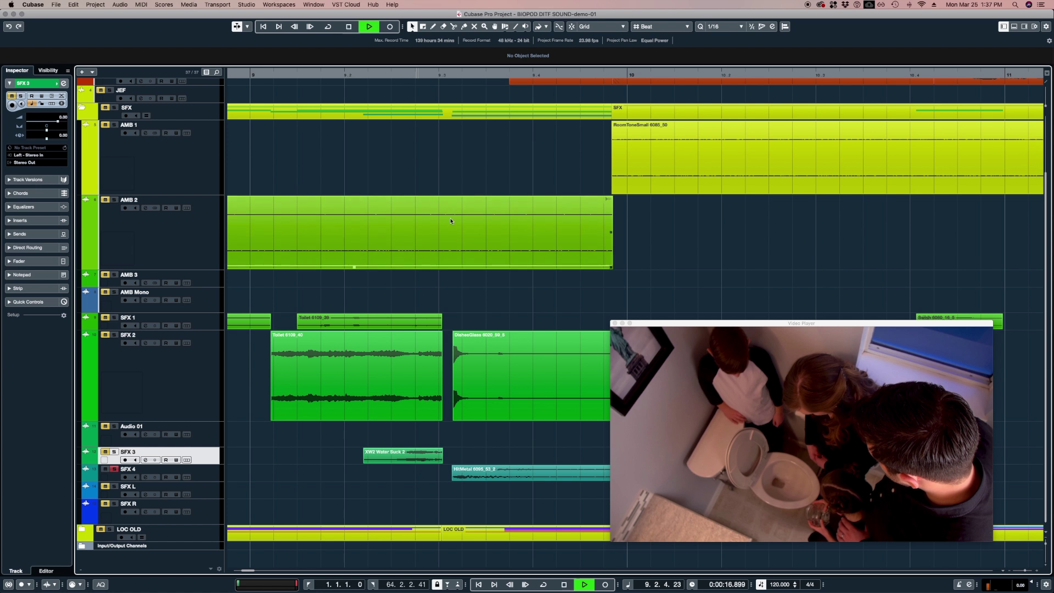
key(space)
Zoom the timeline out and loop-play the range with Cycle enabled.
key(g)
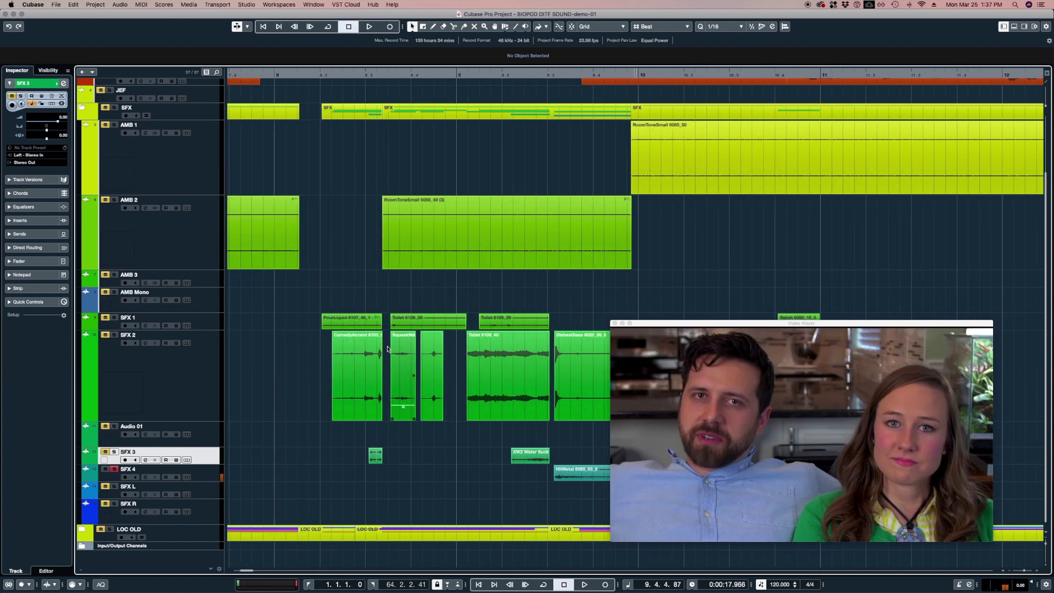
key(g)
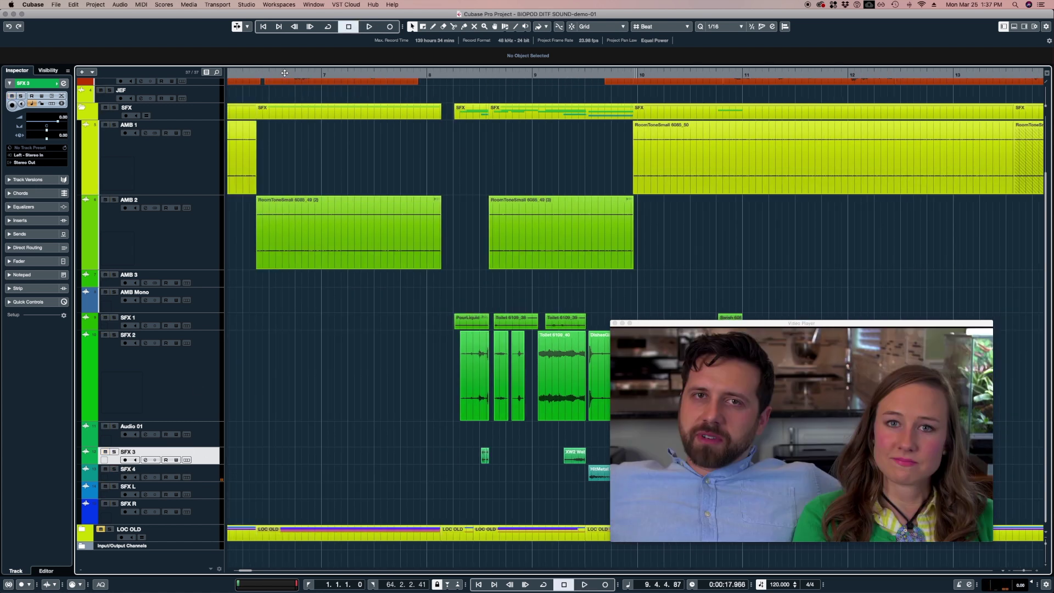
key(KP_Divide)
key(KP_Divide)
key(space)
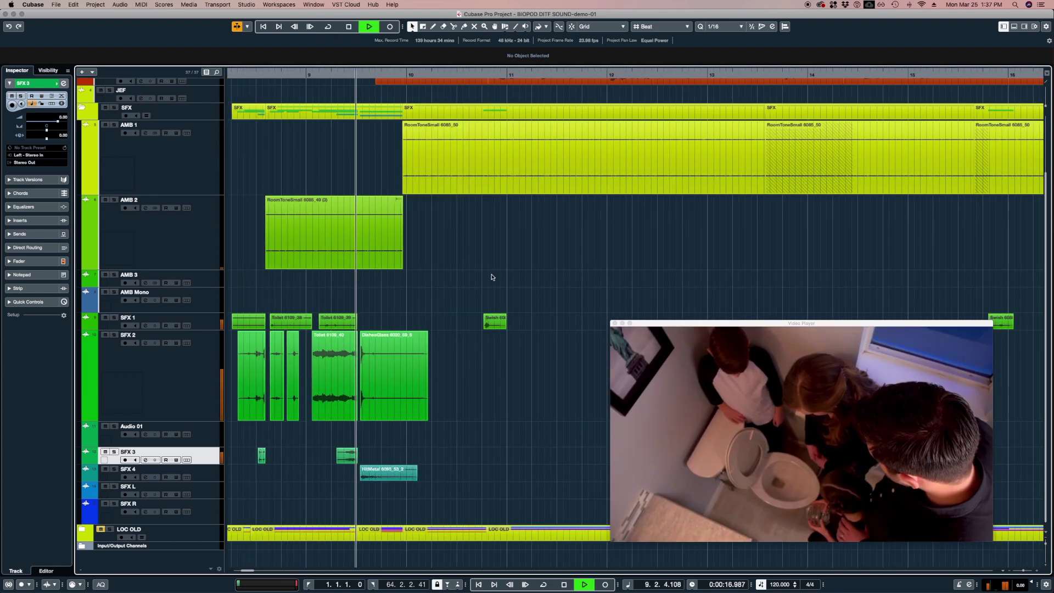
key(space)
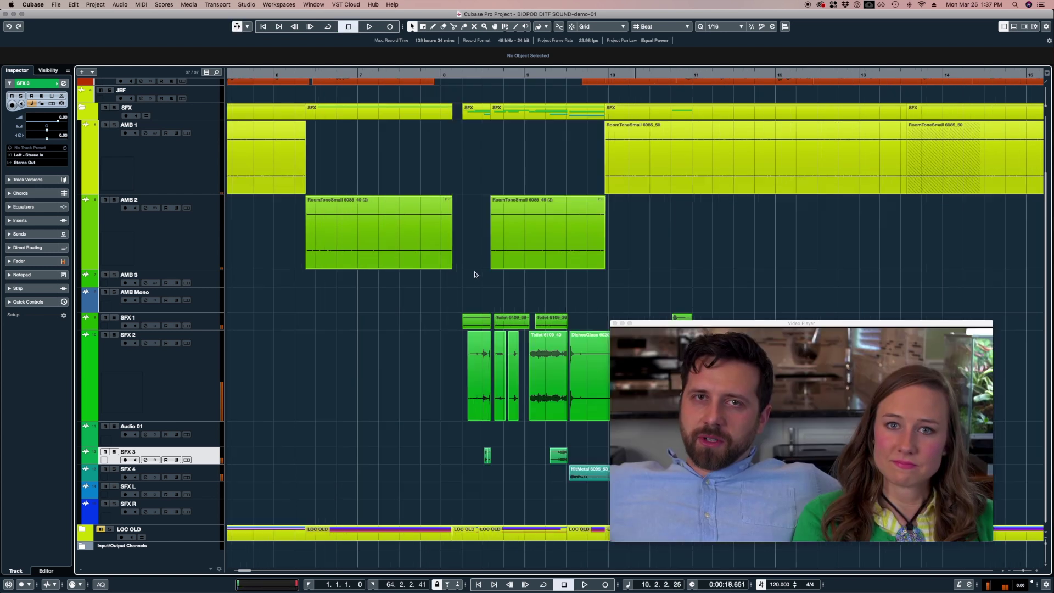
Unmute the JOHN dialogue track and play from the family scene at bar 5.
scroll(475, 275, up, 3)
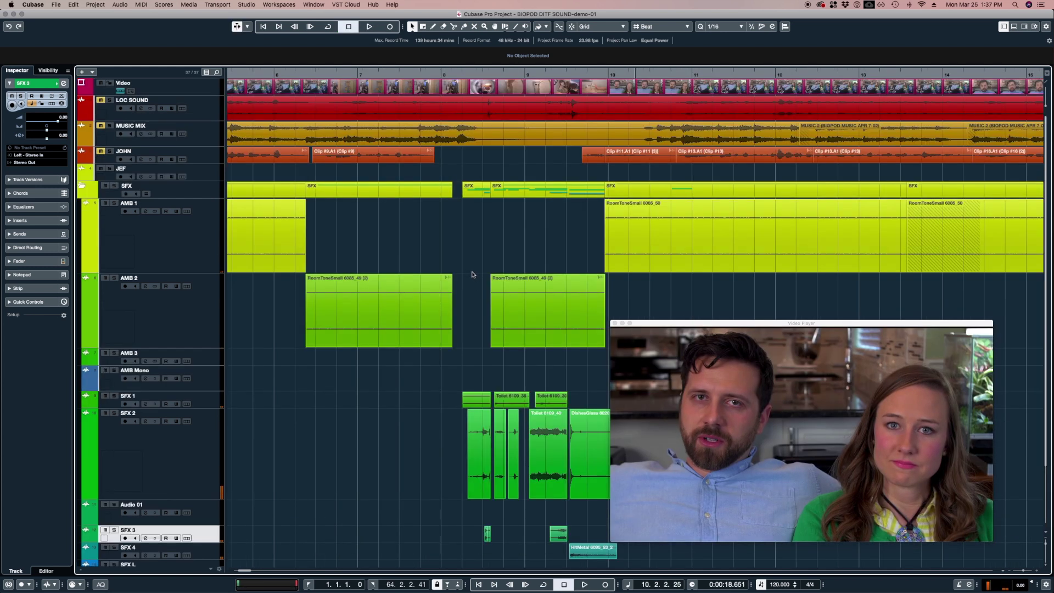
click(236, 77)
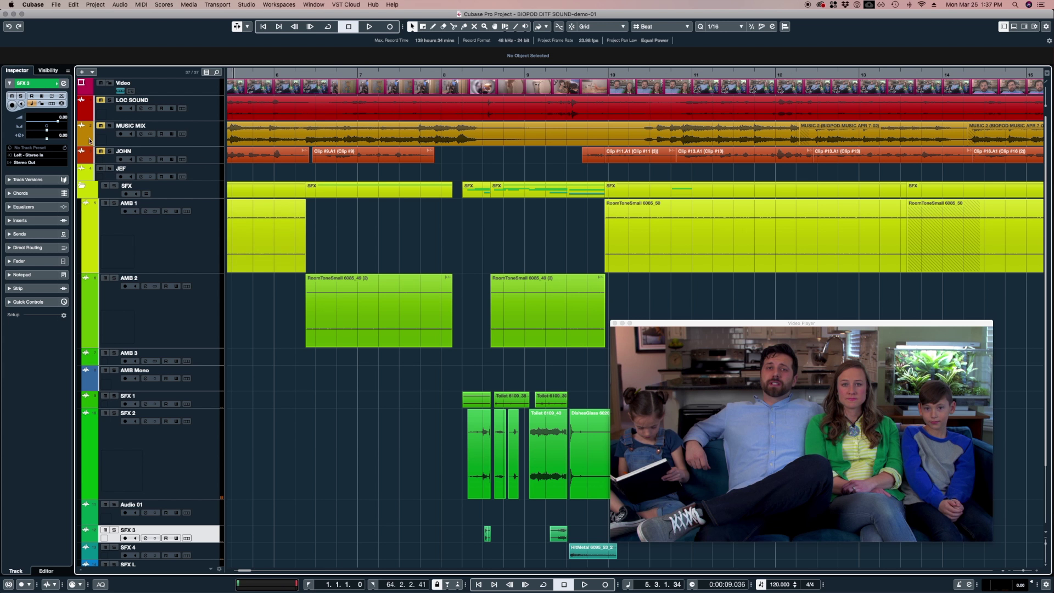
click(101, 152)
key(space)
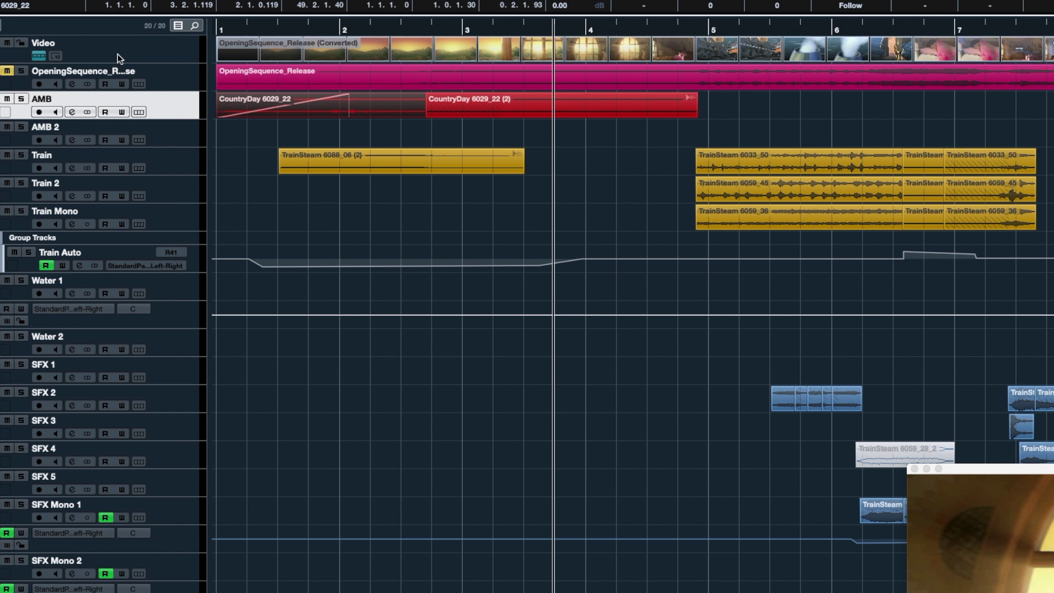
Select the AMB 2 track.
click(181, 125)
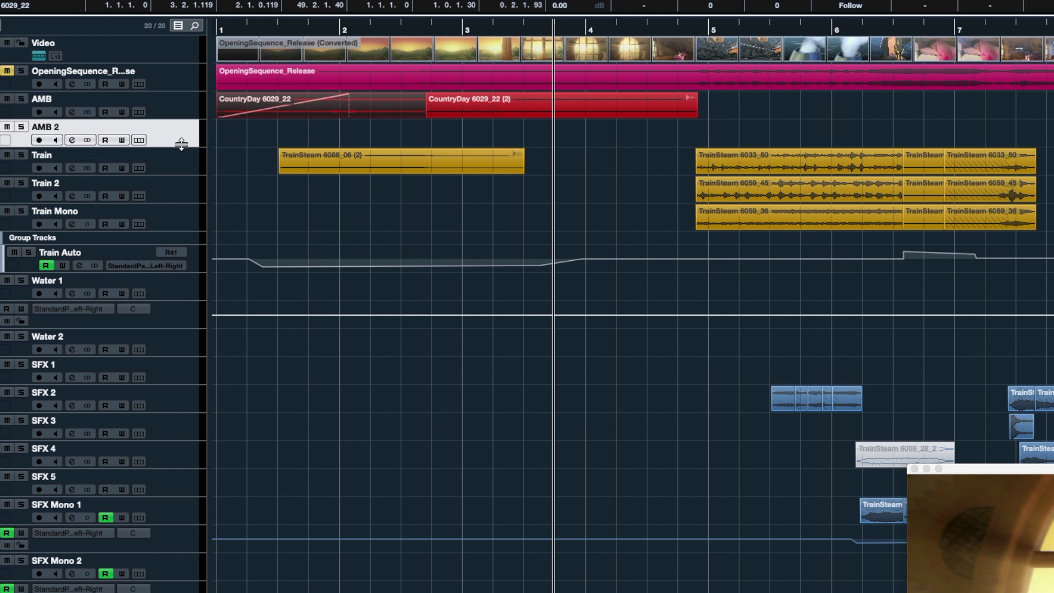
Select the AMB track, then open MediaBay with F5 and reposition its window.
click(177, 109)
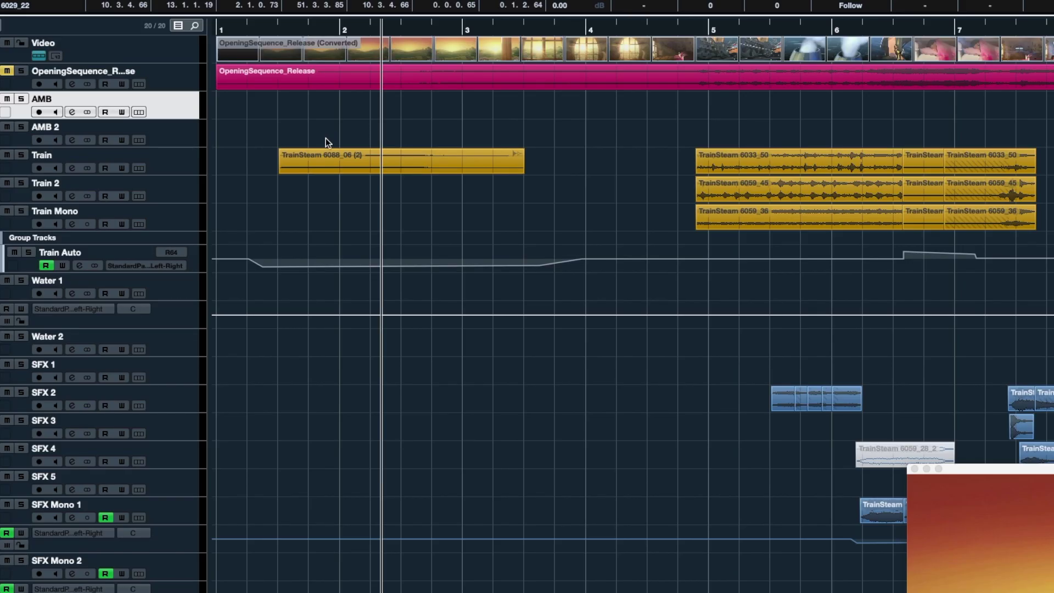
key(F5)
drag(396, 148, 329, 119)
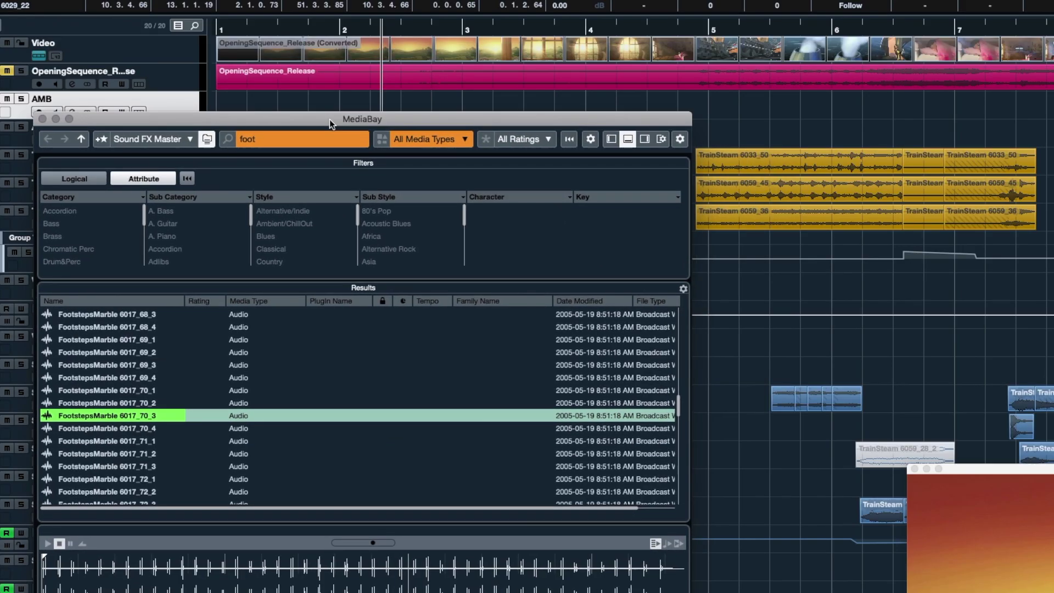
Reopen MediaBay, move it aside, and toggle the Sound FX Master folder in the folder tree.
click(55, 117)
click(189, 5)
click(188, 5)
click(189, 5)
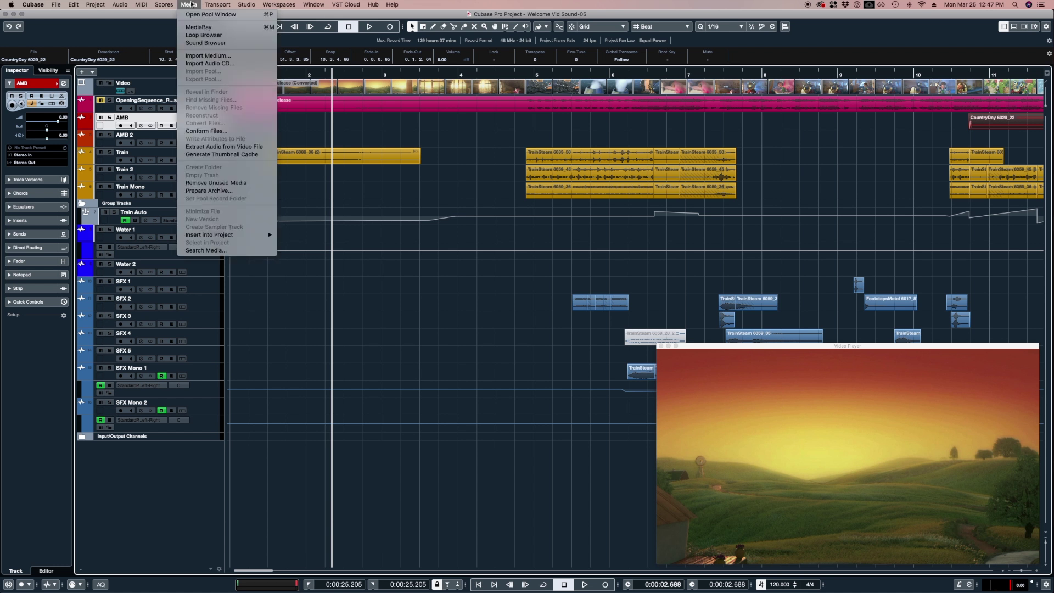
click(232, 143)
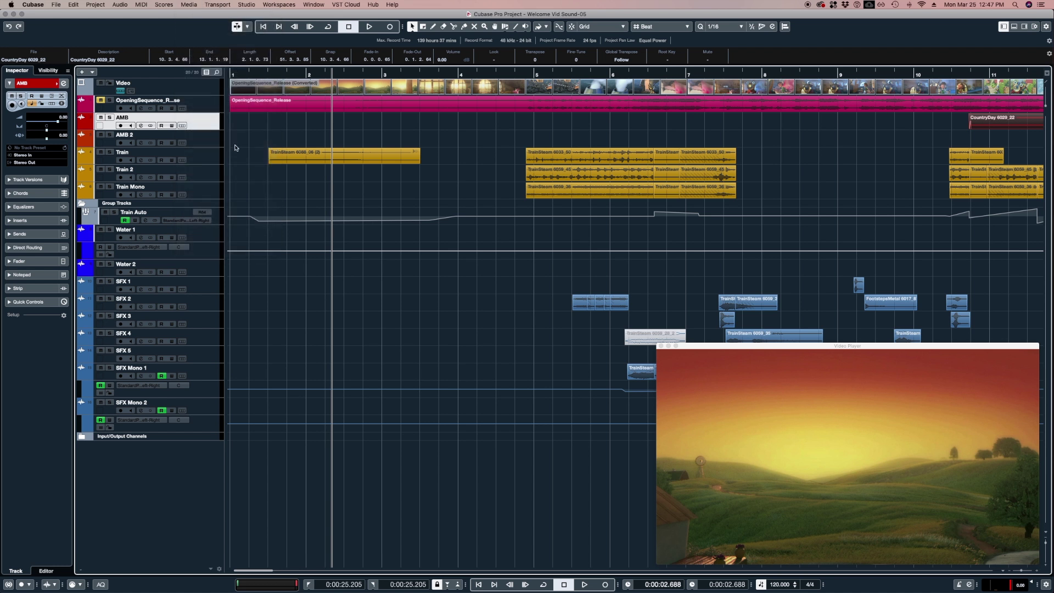
key(F5)
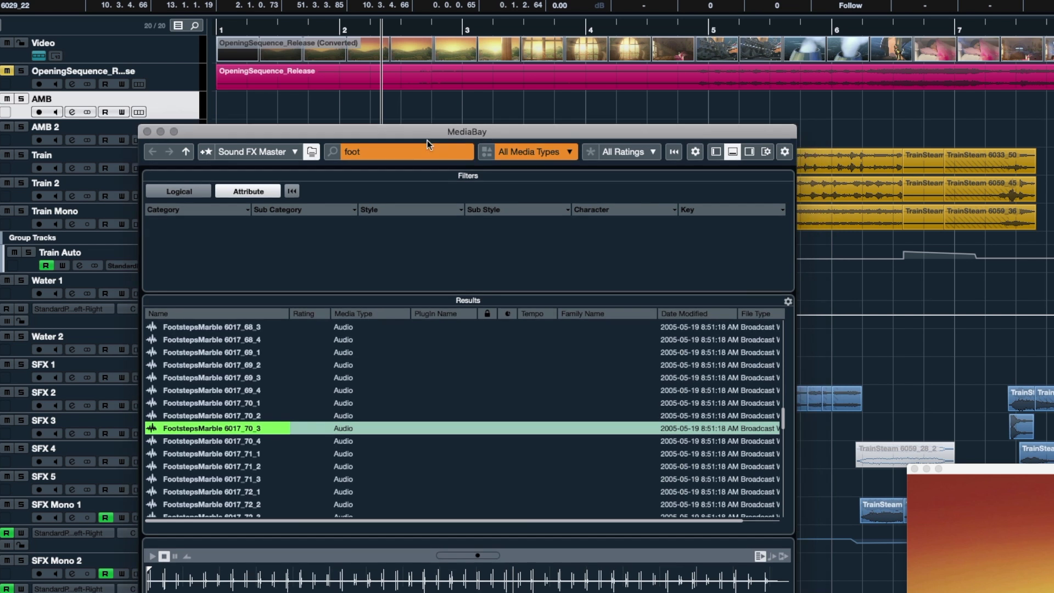
drag(428, 137, 383, 152)
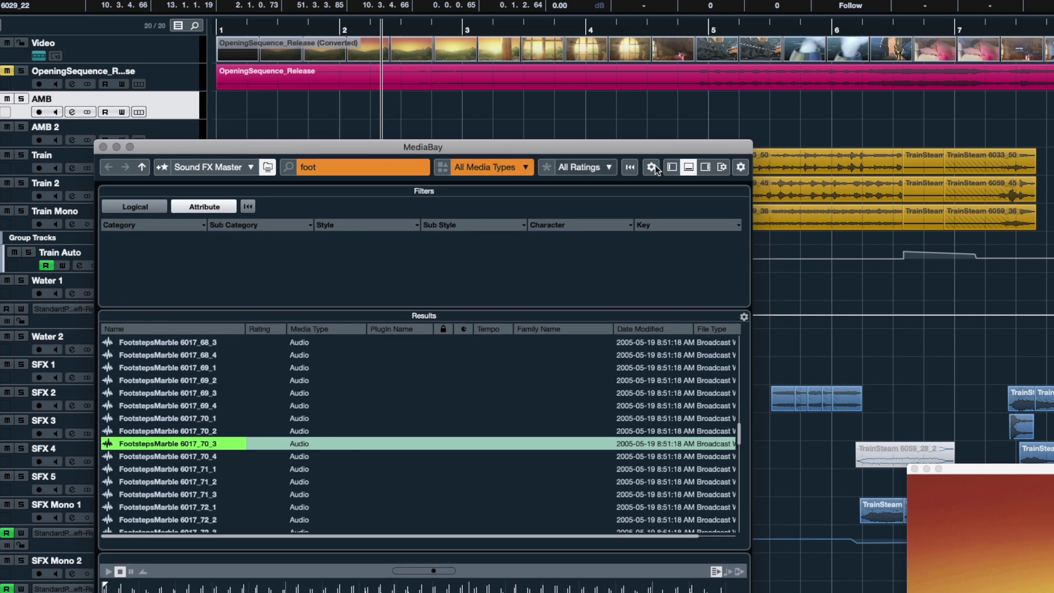
click(672, 167)
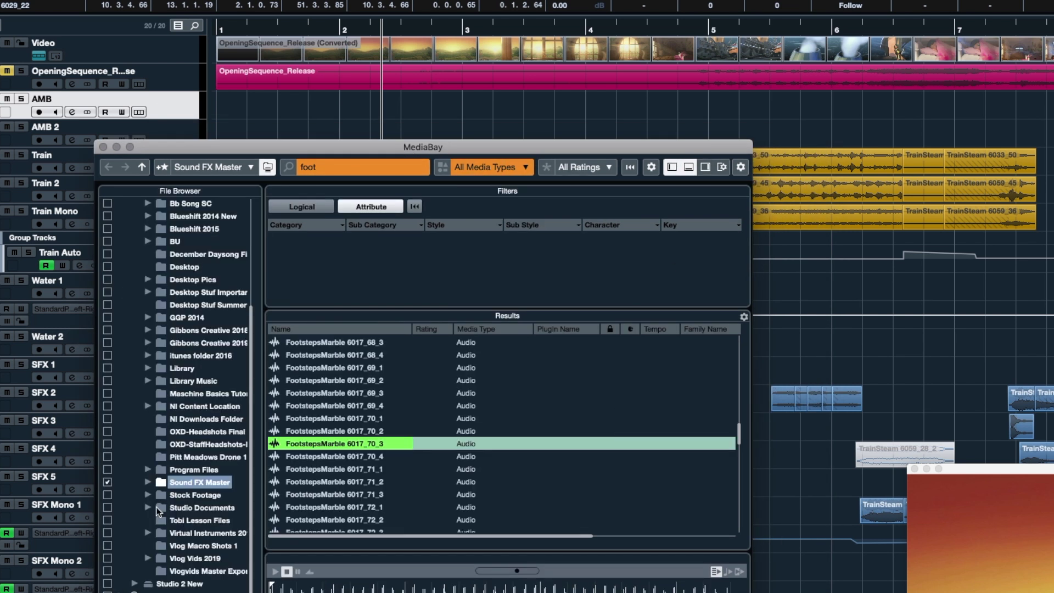
click(108, 481)
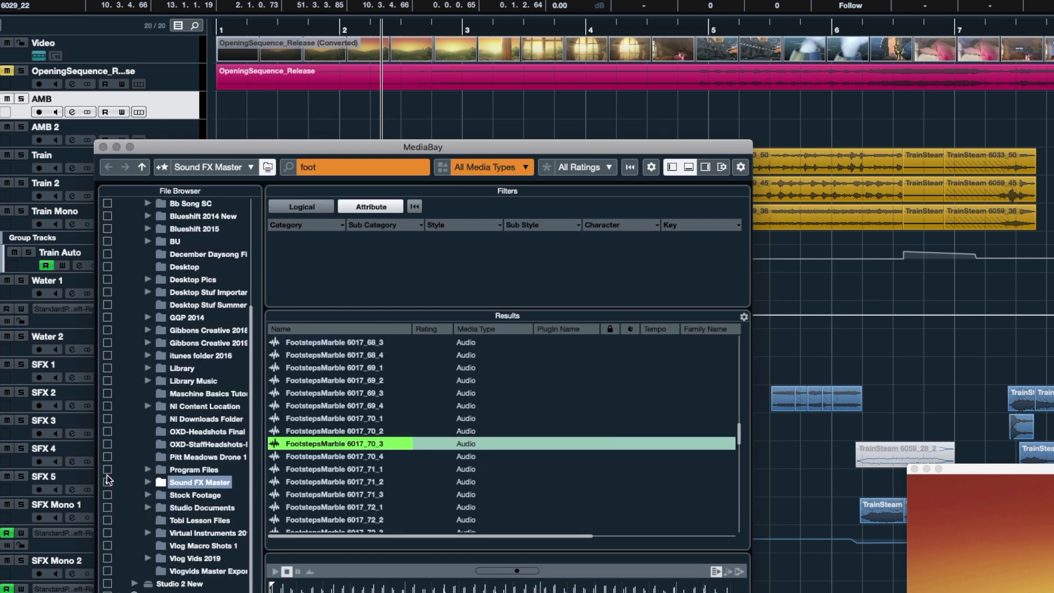
click(672, 167)
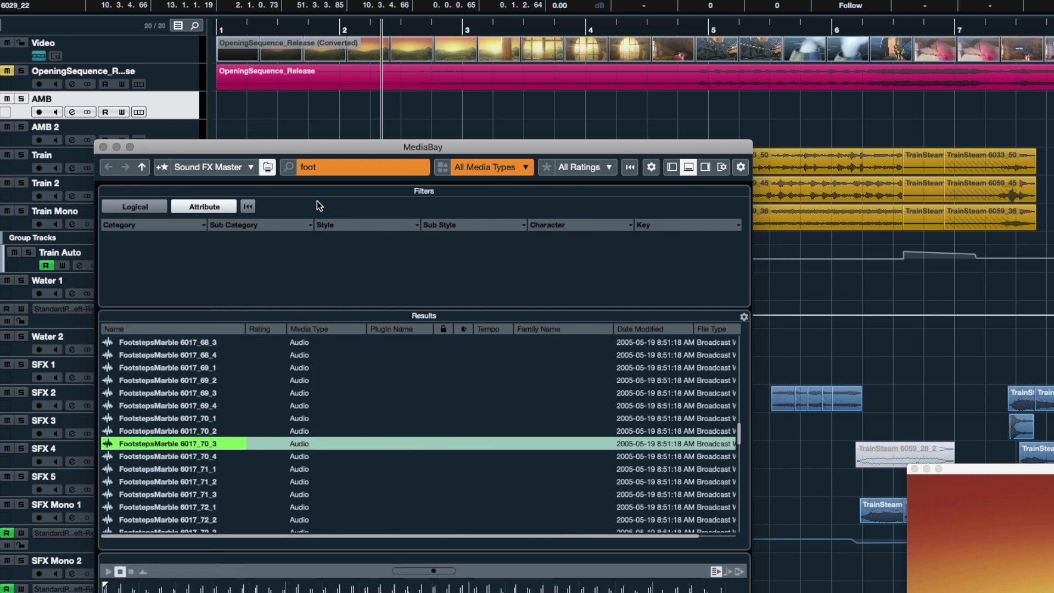
Search the library for 'country' and audition CountryDay 6094_04 and the next CountryDay recordings.
click(328, 173)
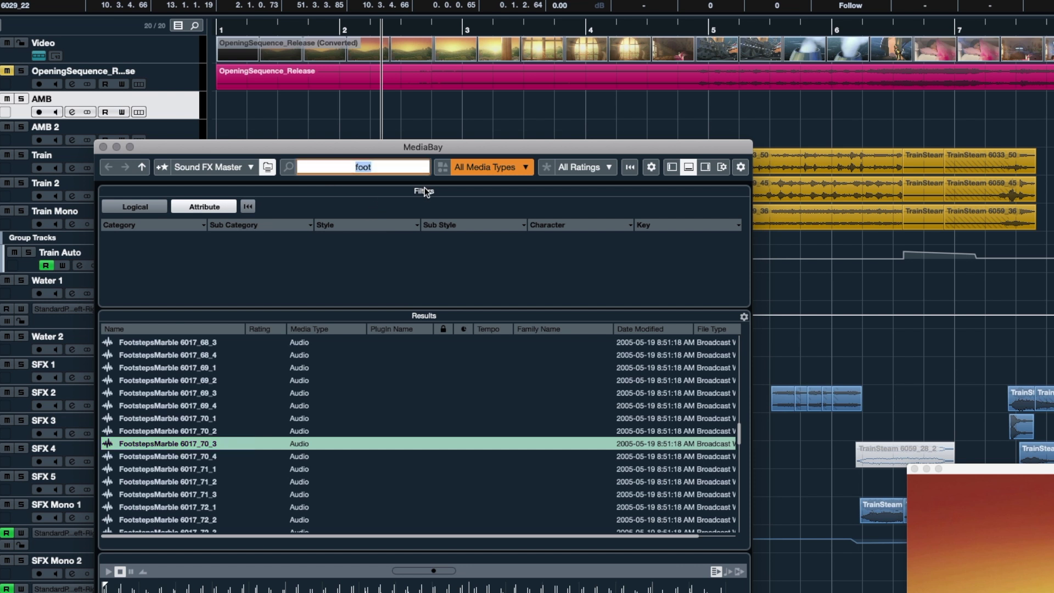
text(country)
key(Return)
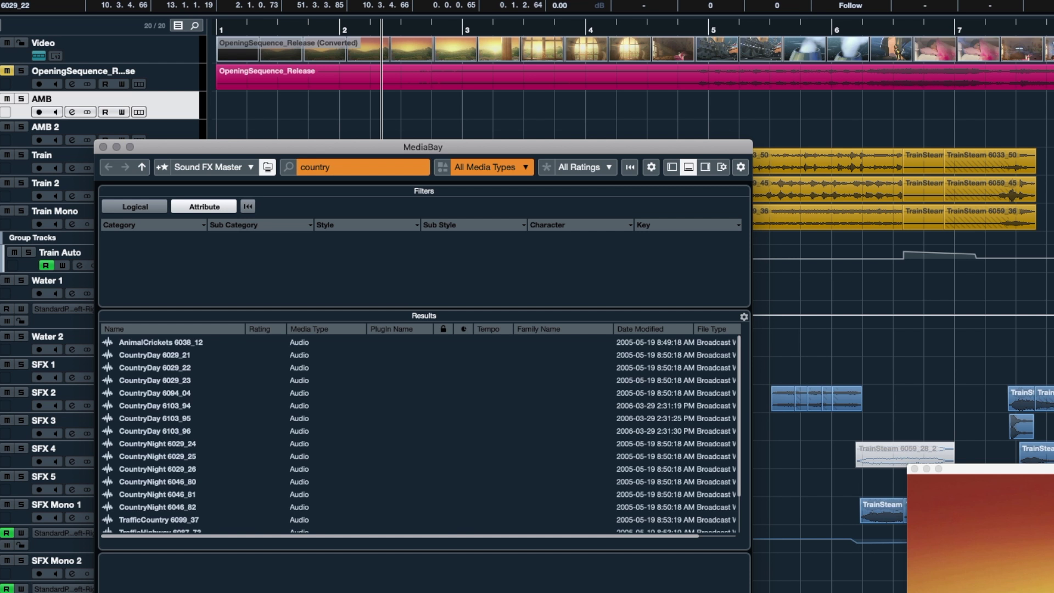
click(189, 395)
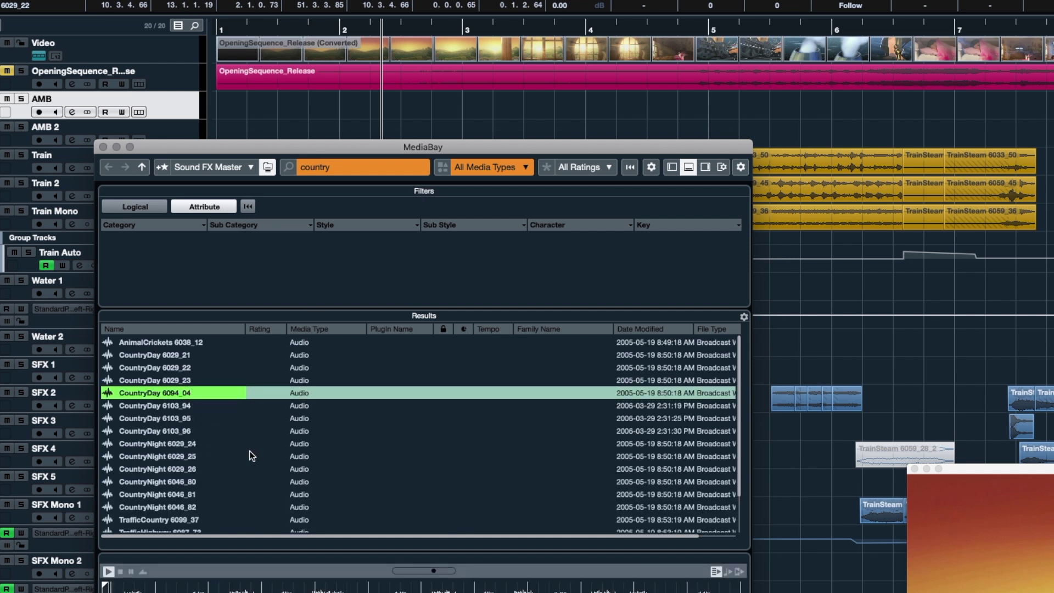
click(190, 406)
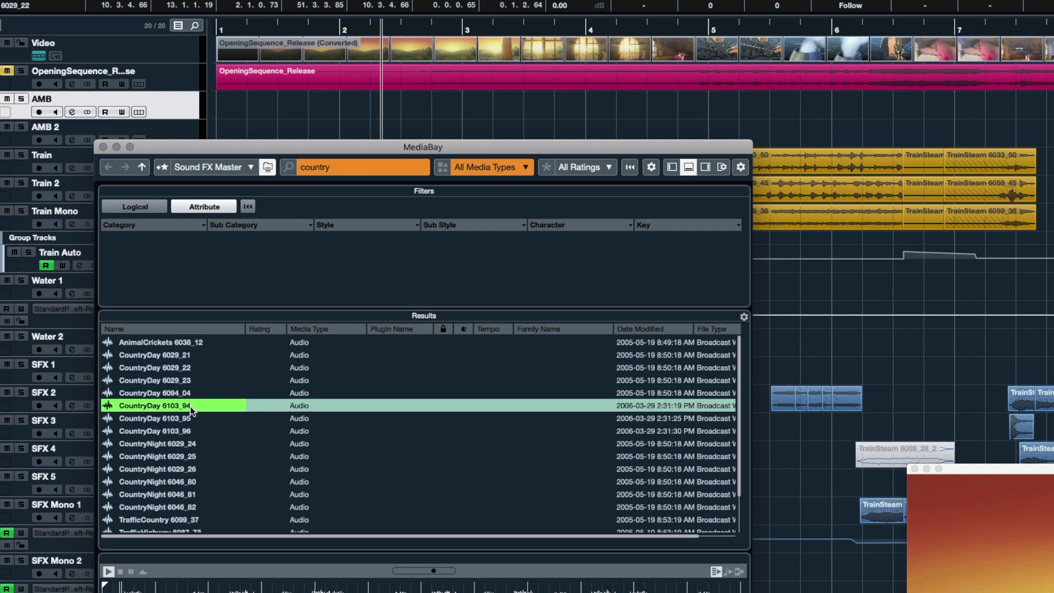
click(190, 418)
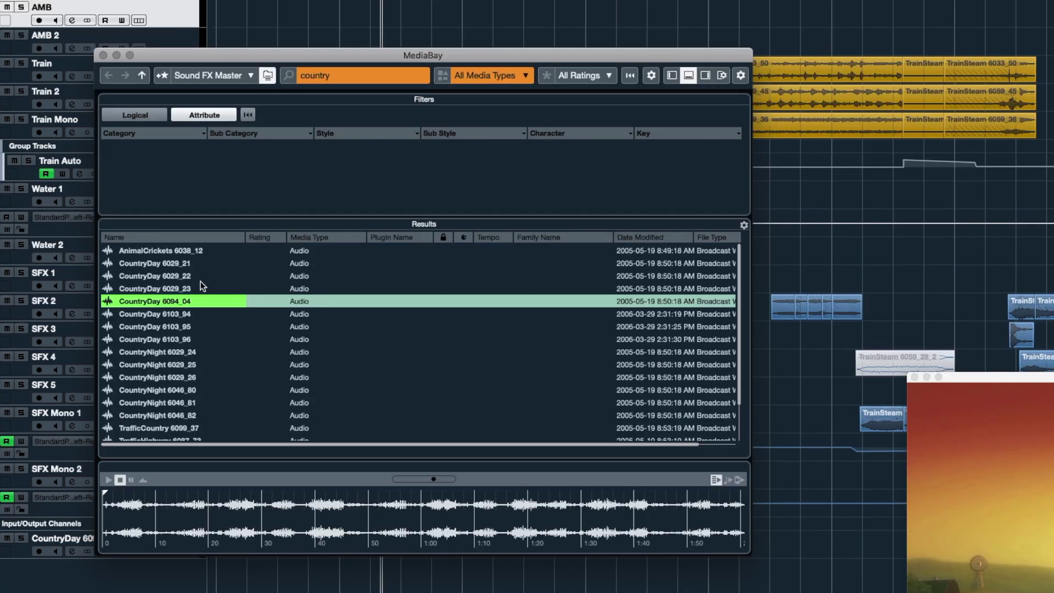
Undo the accidental drop of CountryDay 6094_04, then mark roughly 0:21–0:55 in the MediaBay previewer.
drag(154, 306, 367, 18)
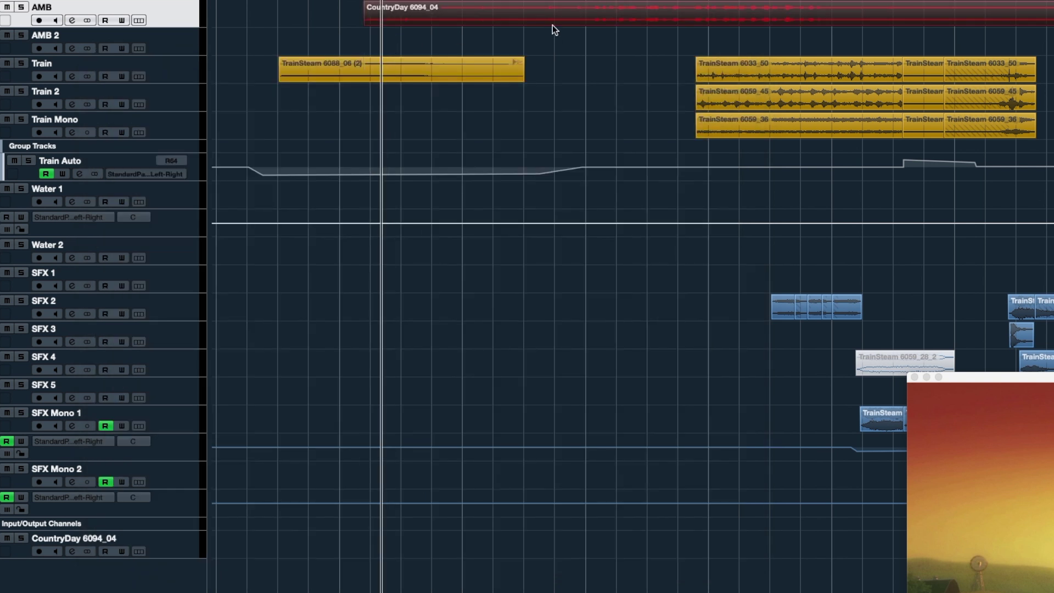
key(ctrl+z)
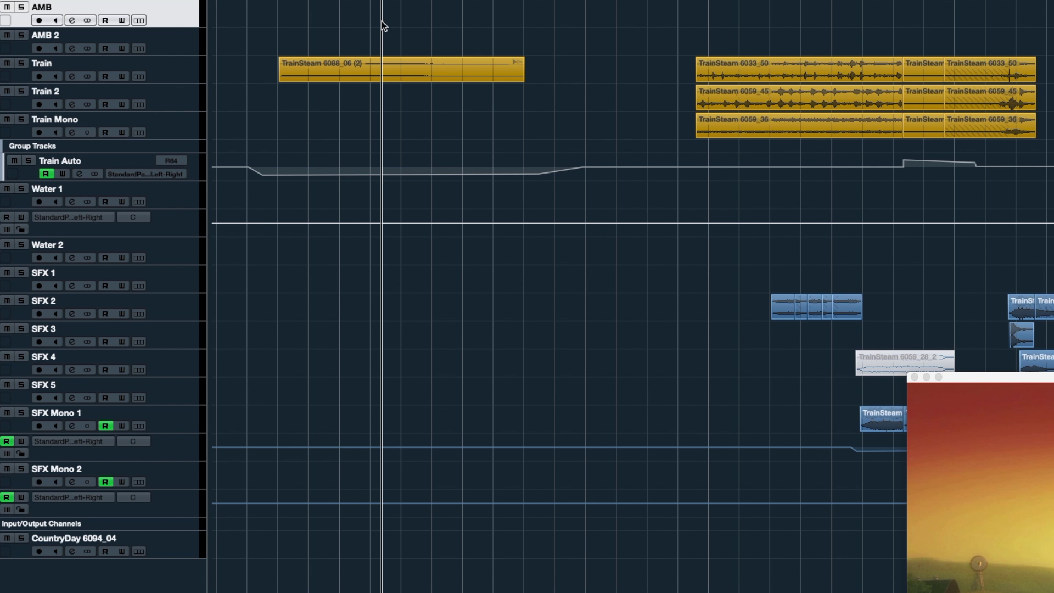
key(F5)
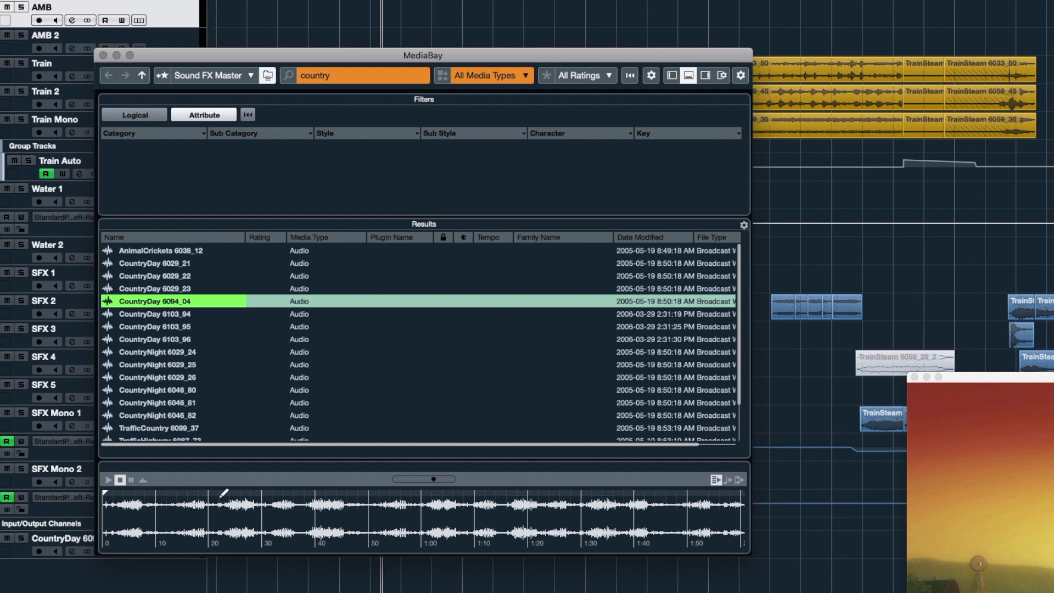
drag(219, 491, 442, 493)
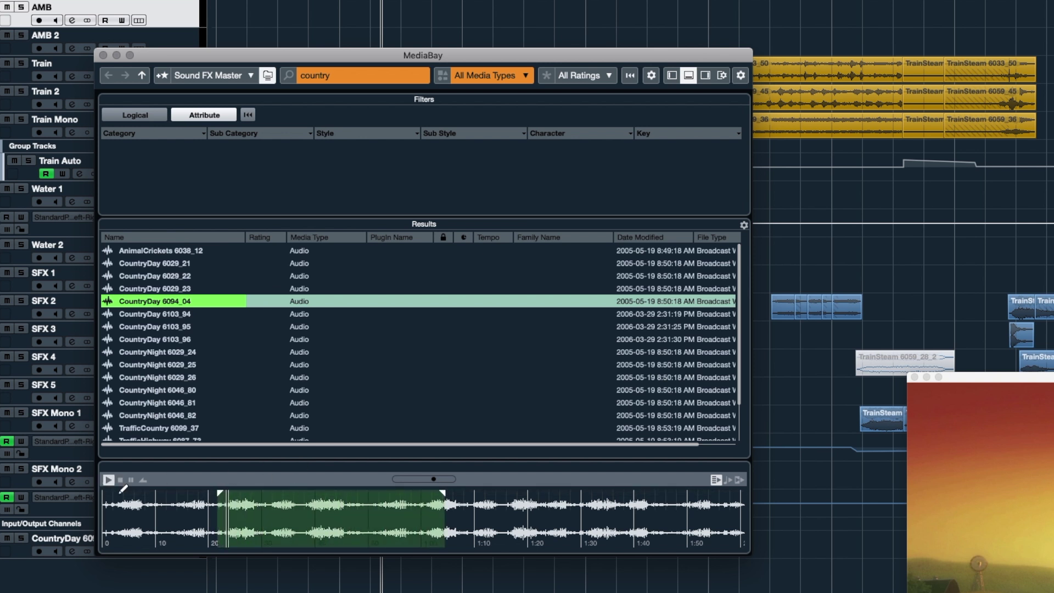
click(119, 480)
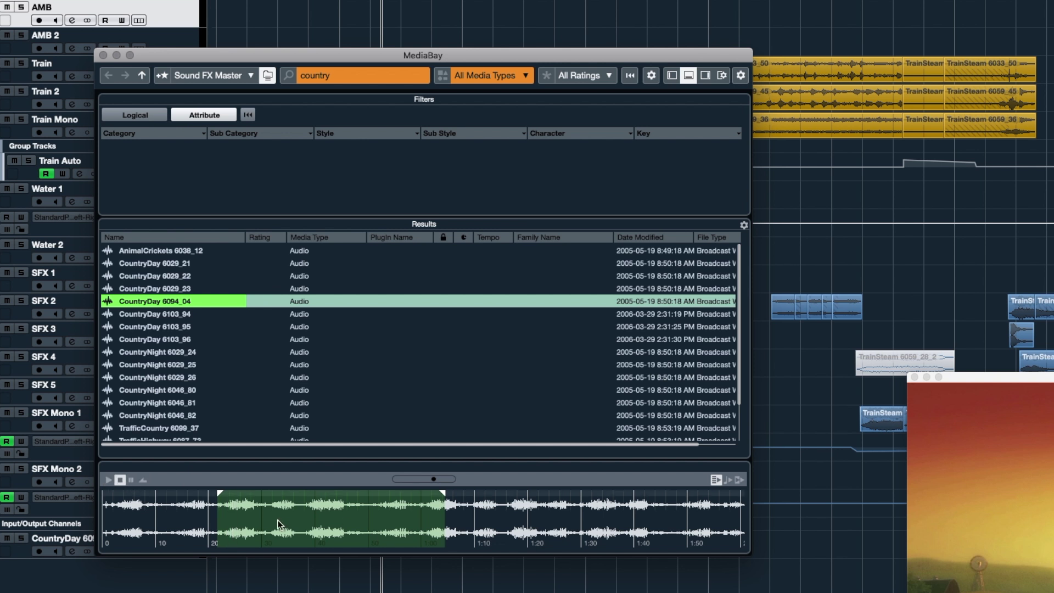
Drop the marked CountryDay 6094_04 range on AMB and trim it to run from bar 1 to near bar 5.
key(F5)
drag(331, 21, 330, 27)
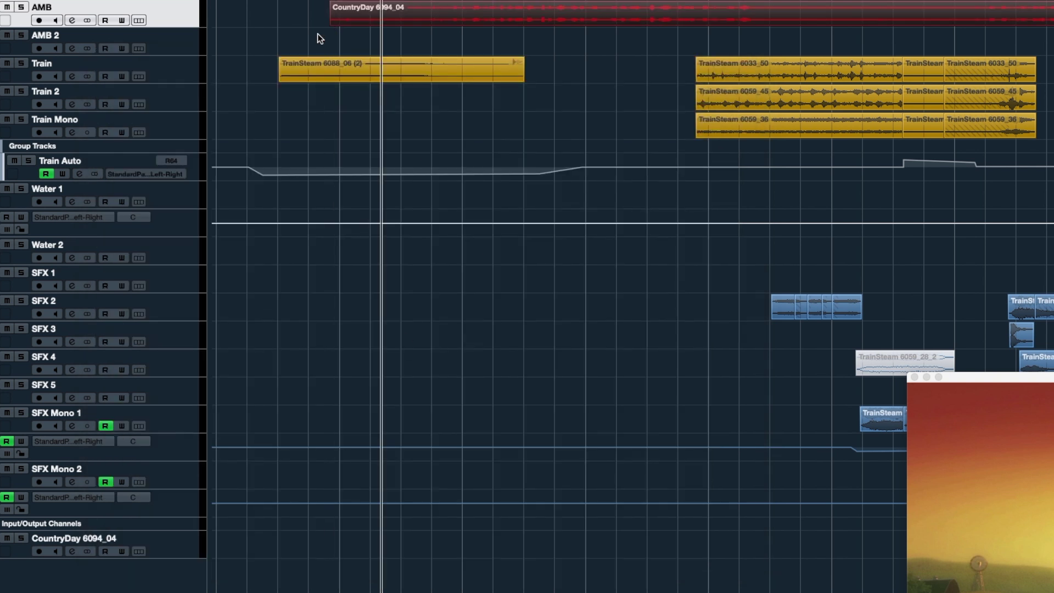
drag(468, 174, 390, 175)
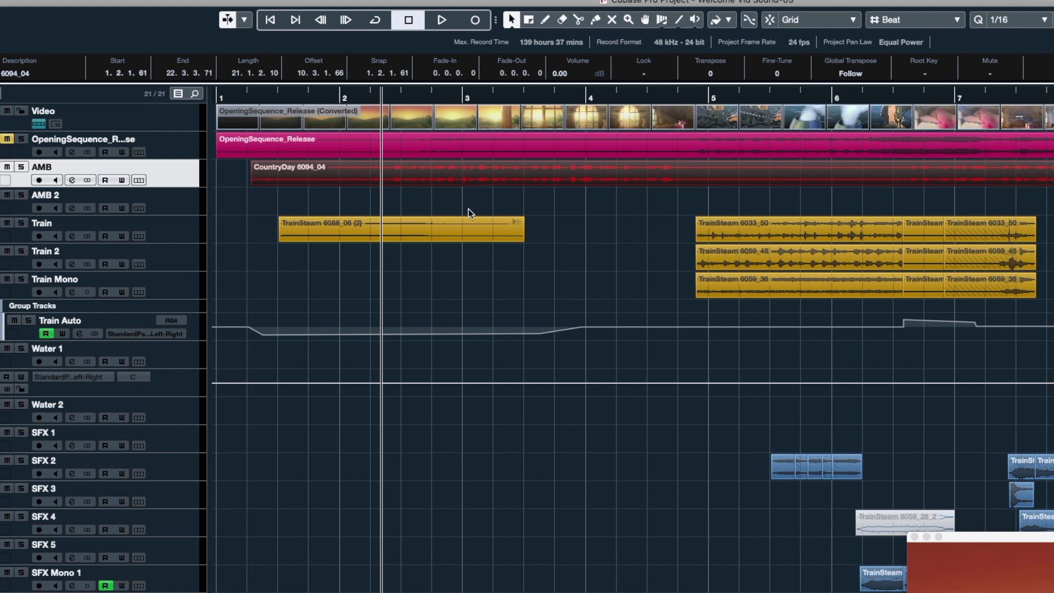
key(g)
key(g)
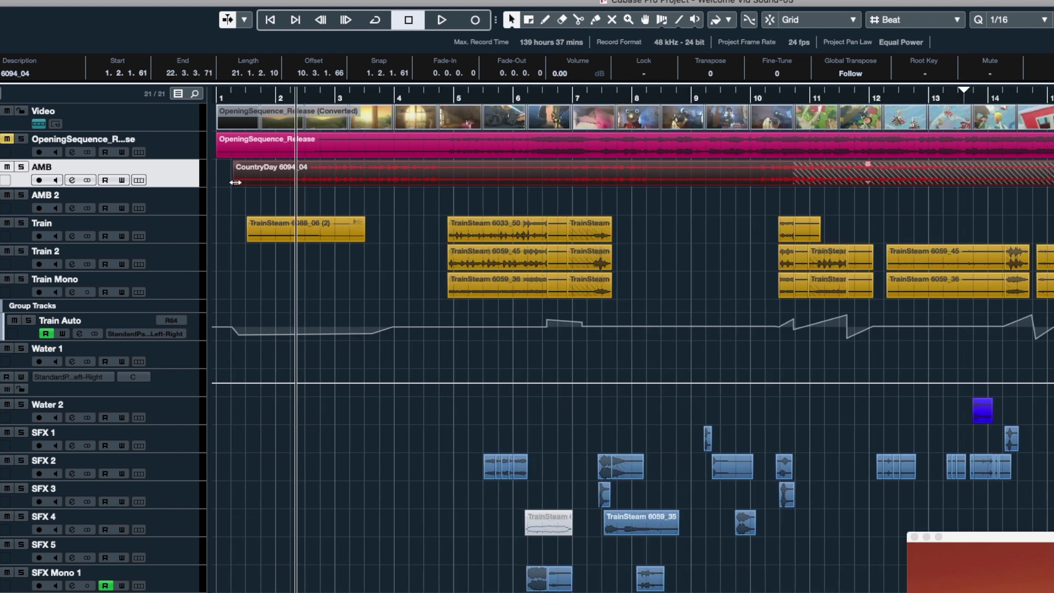
drag(235, 183, 457, 181)
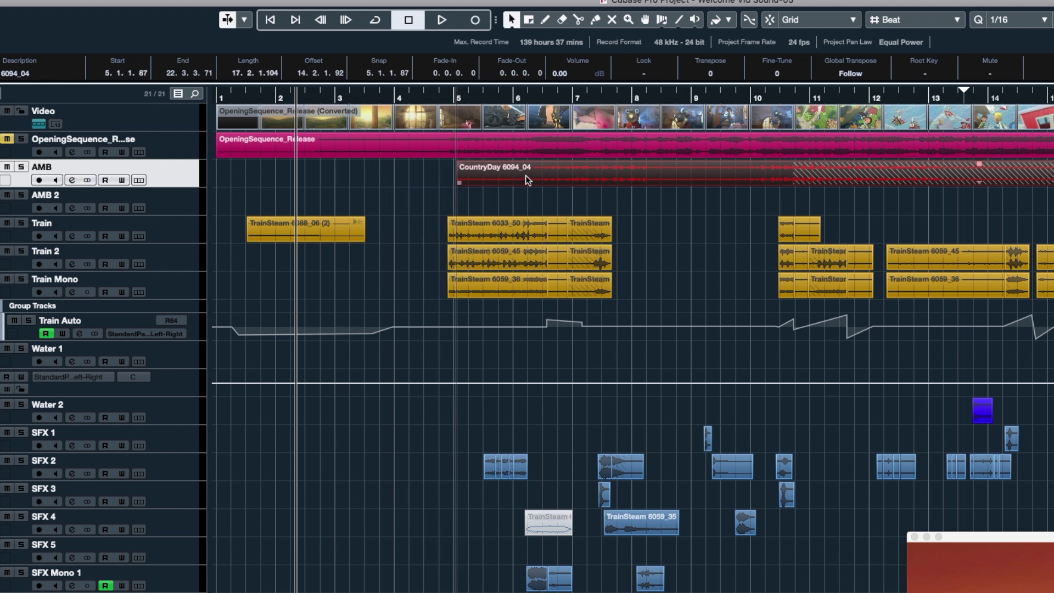
alt+click(719, 181)
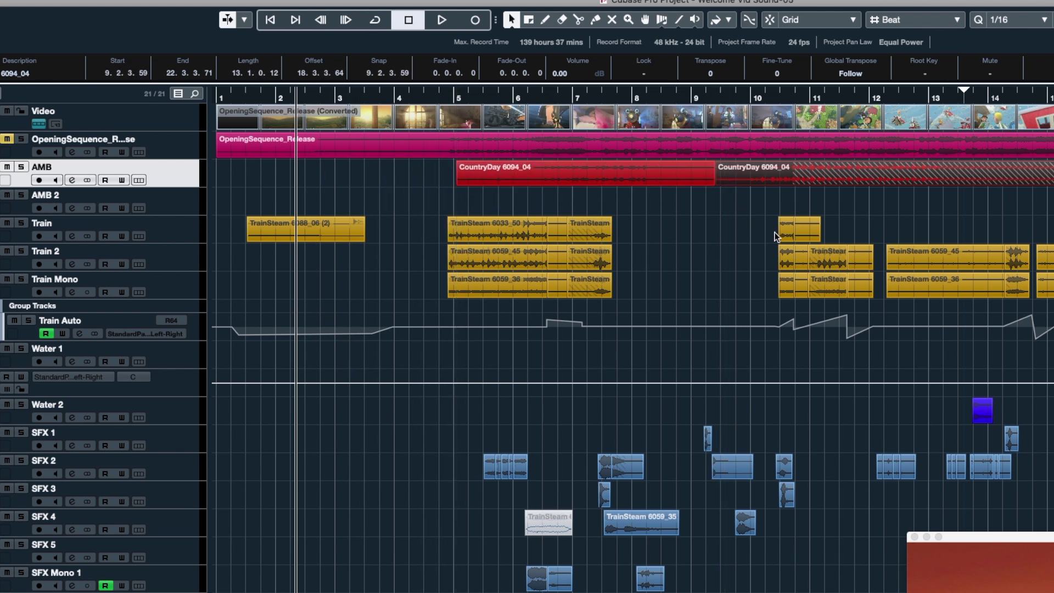
key(Delete)
drag(635, 185, 393, 190)
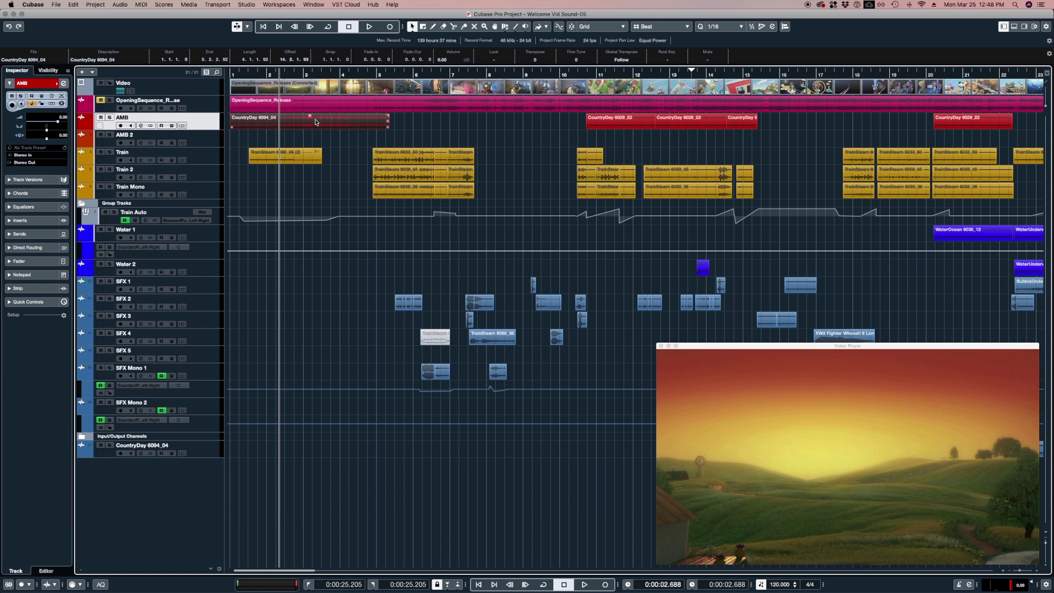
Make the video follow the edit position and add a fade-in to the AMB ambience clip.
click(224, 4)
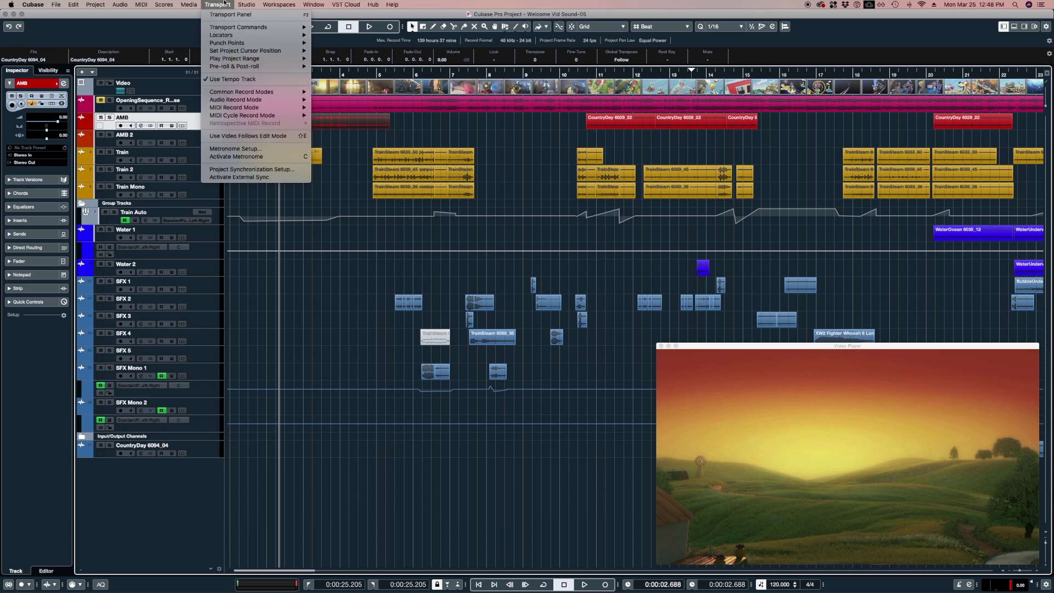
click(241, 136)
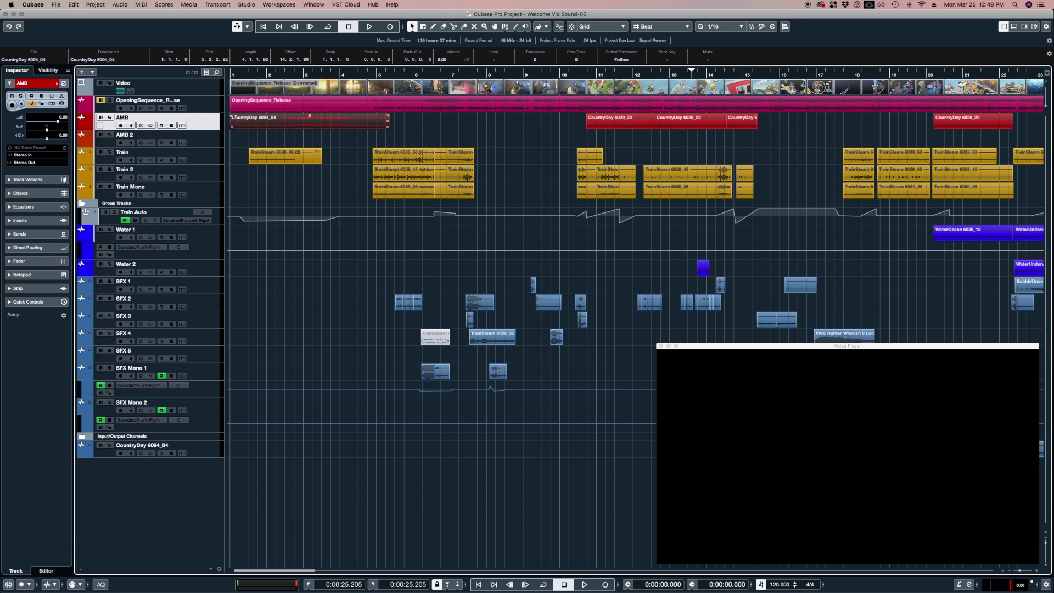
mouse_move(233, 117)
mouse_down()
mouse_move(307, 116)
mouse_move(291, 115)
mouse_up()
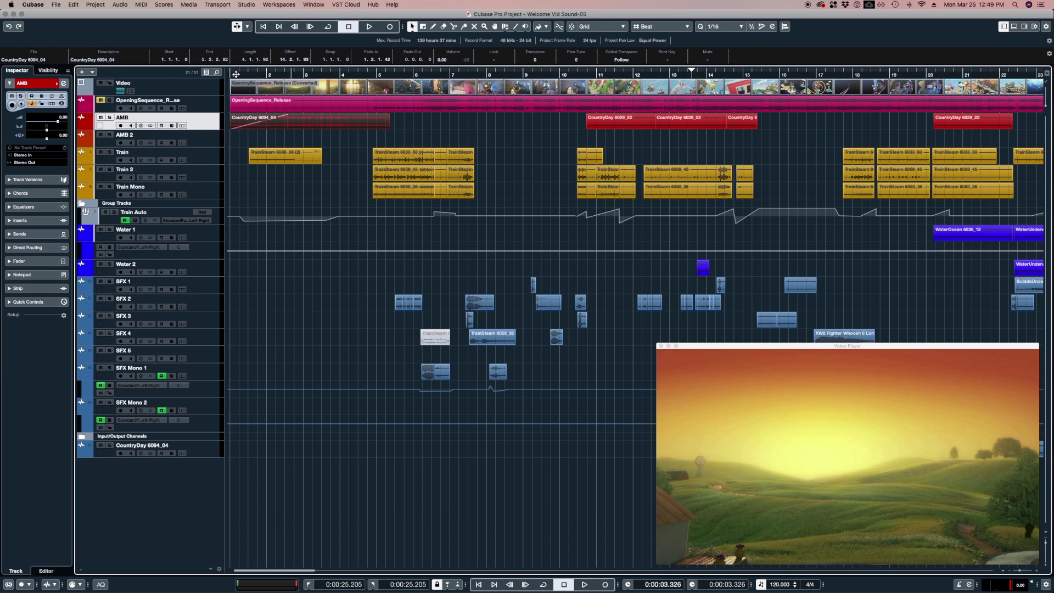
Zoom in on the opening bars, audition them, and split the first CountryDay 6094_04 event in two.
drag(241, 76, 241, 88)
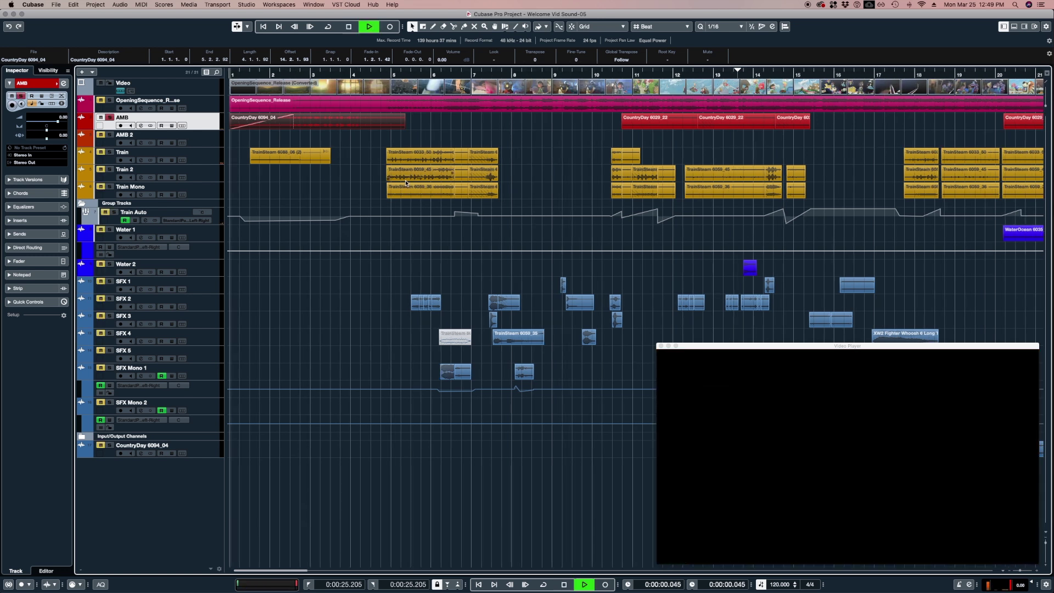
key(space)
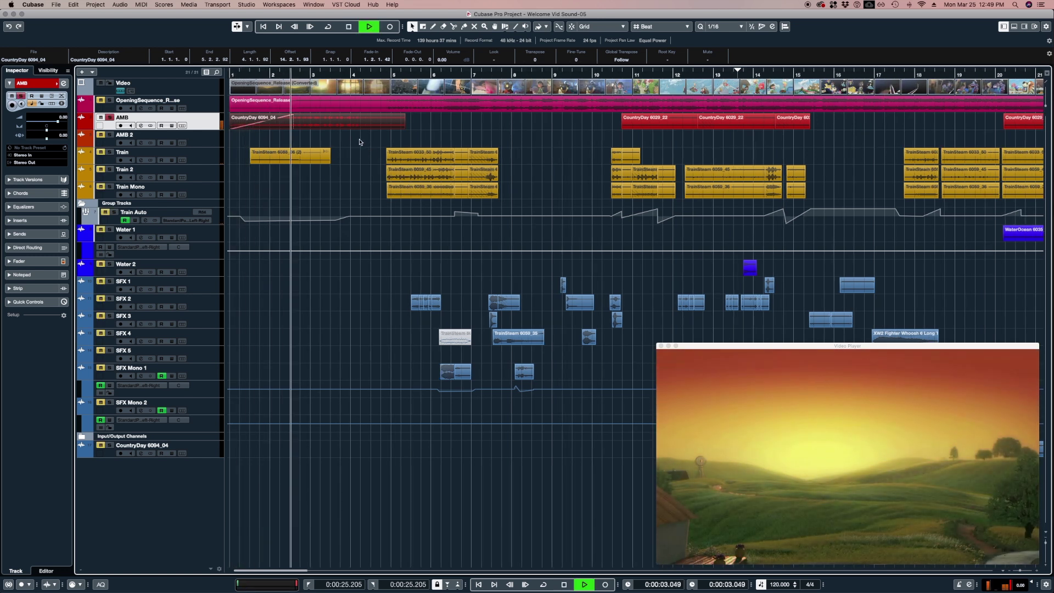
key(space)
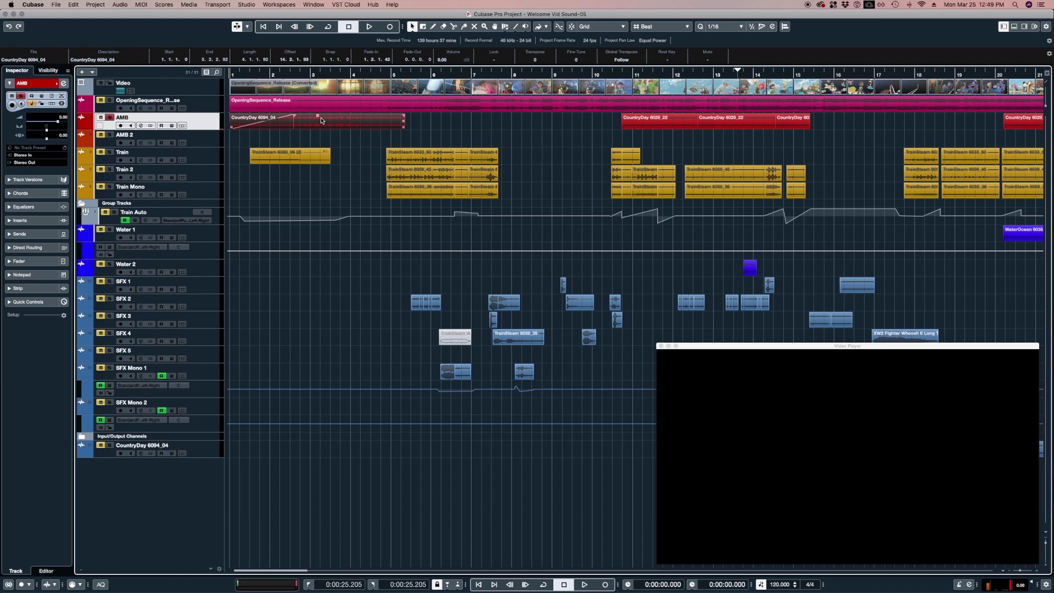
alt+click(308, 124)
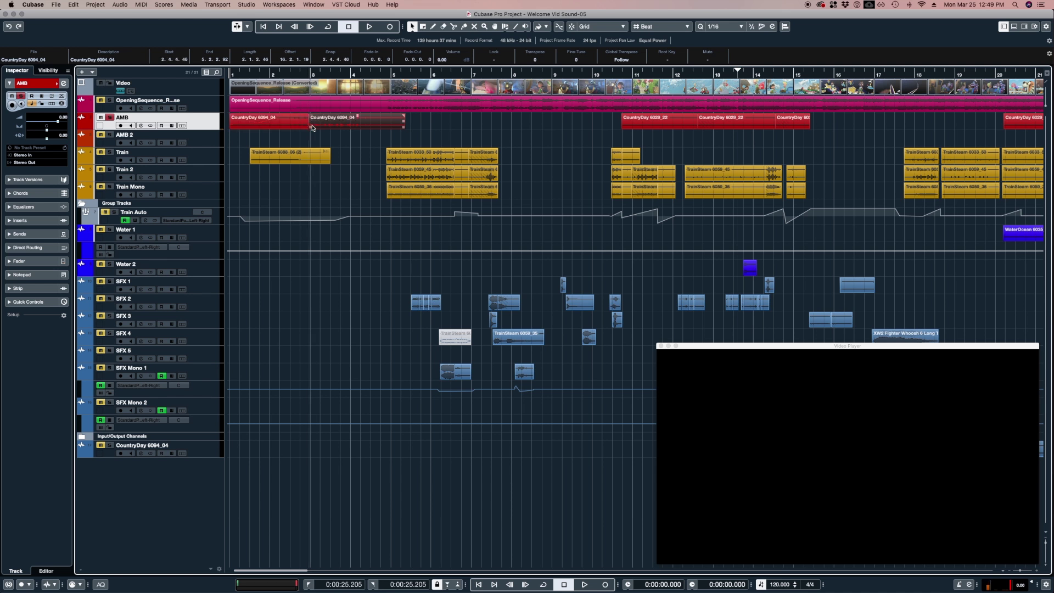
Move the second ambience piece slightly later and colour it yellow-green.
drag(353, 132, 366, 125)
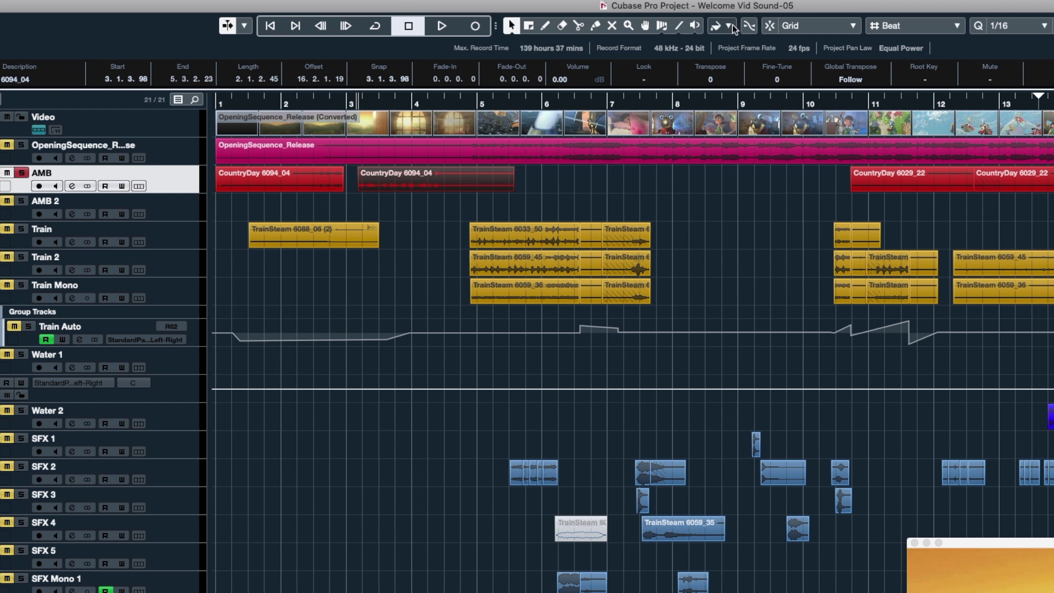
click(546, 27)
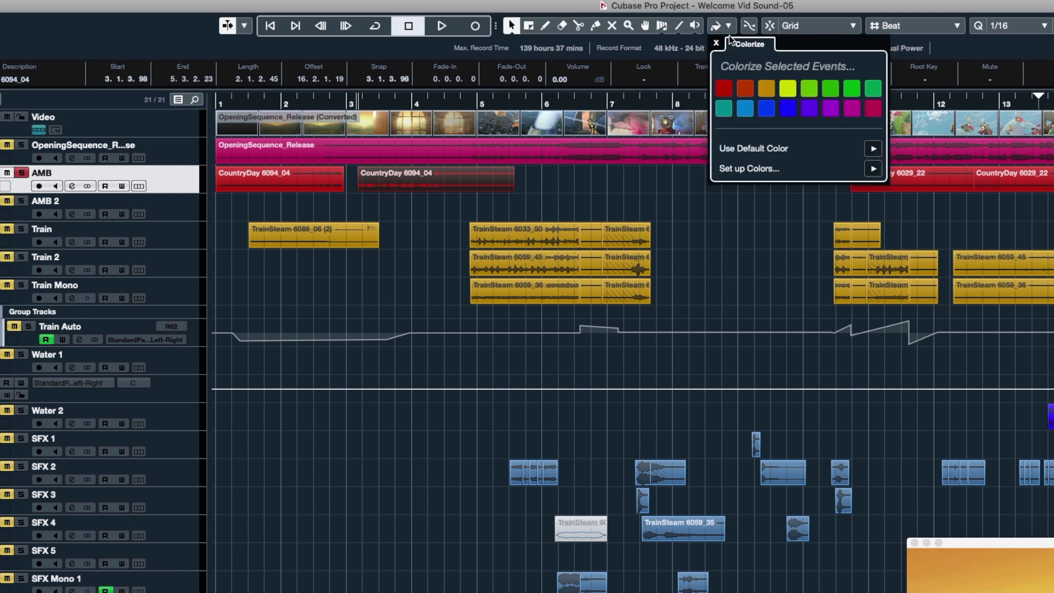
click(788, 89)
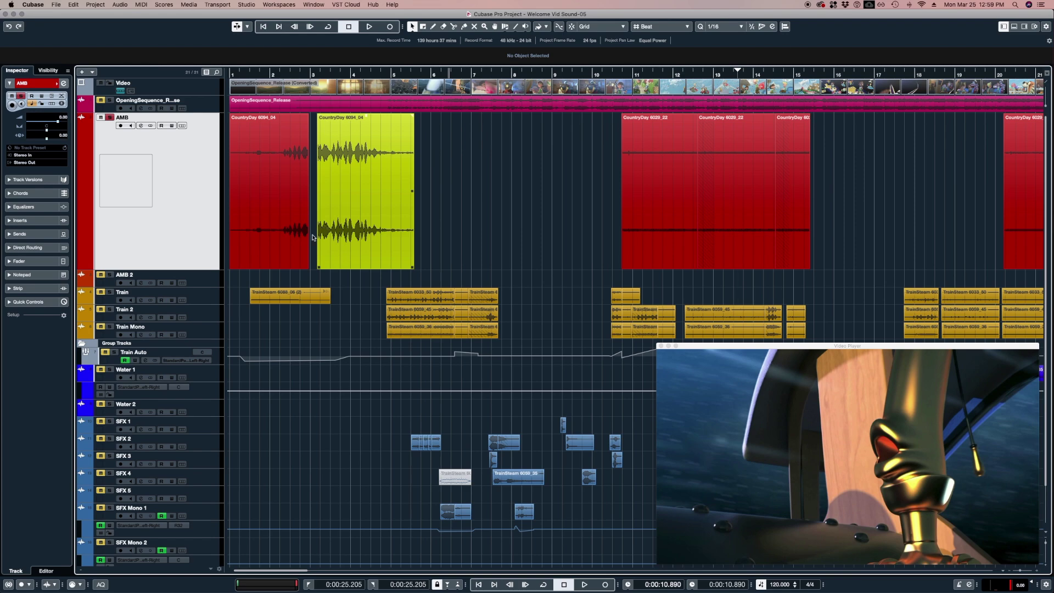
Fade in the first piece and resize both pieces' edges so they overlap for a crossfade.
drag(231, 115, 294, 114)
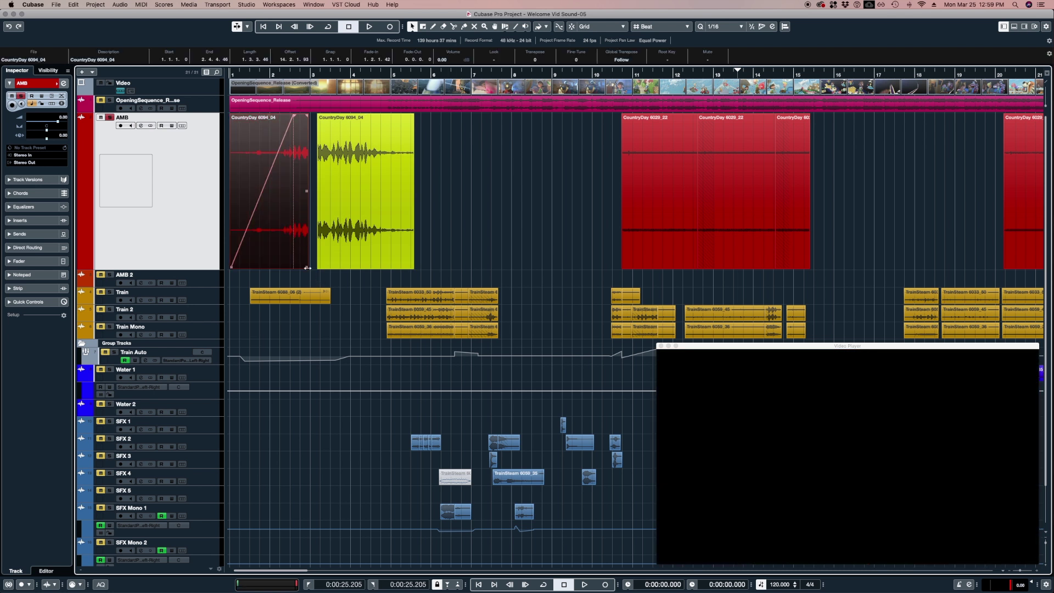
mouse_move(308, 268)
mouse_down()
mouse_move(338, 266)
mouse_move(297, 265)
mouse_up()
click(330, 265)
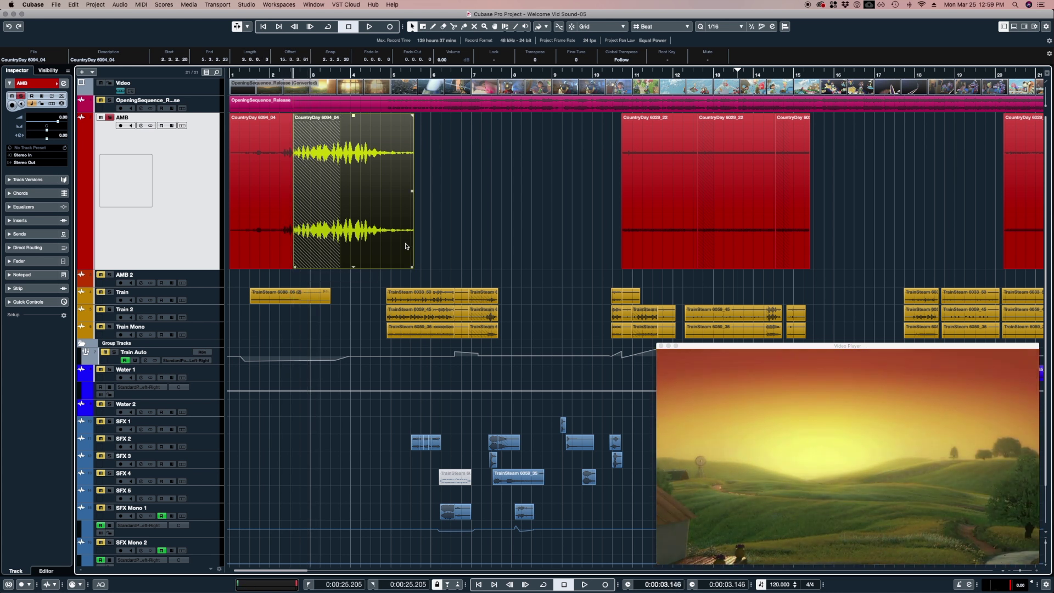
mouse_move(412, 268)
mouse_down()
mouse_move(439, 268)
mouse_move(368, 268)
mouse_move(395, 267)
mouse_up()
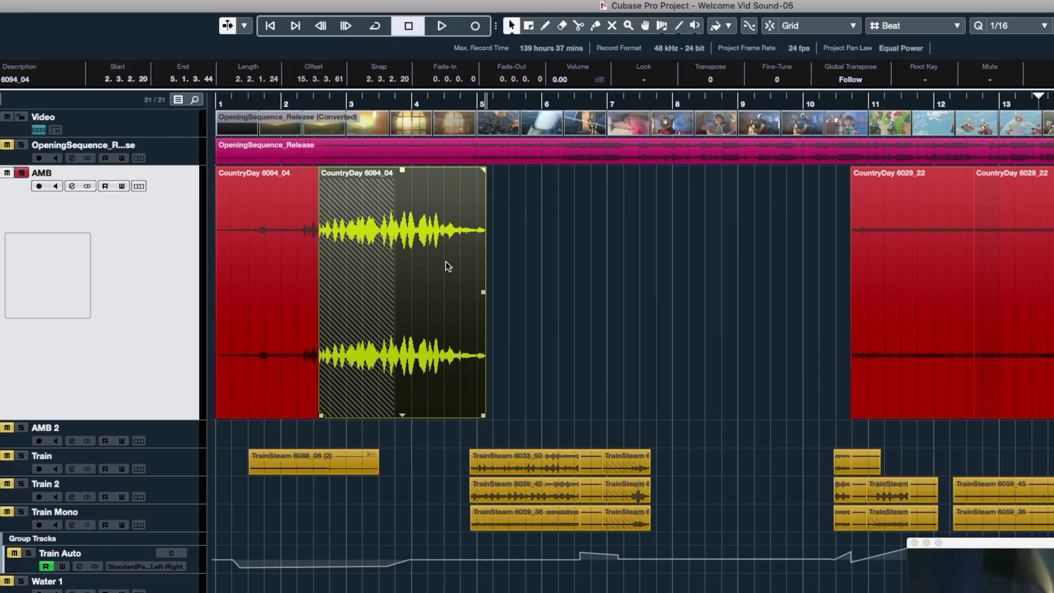
key(F7)
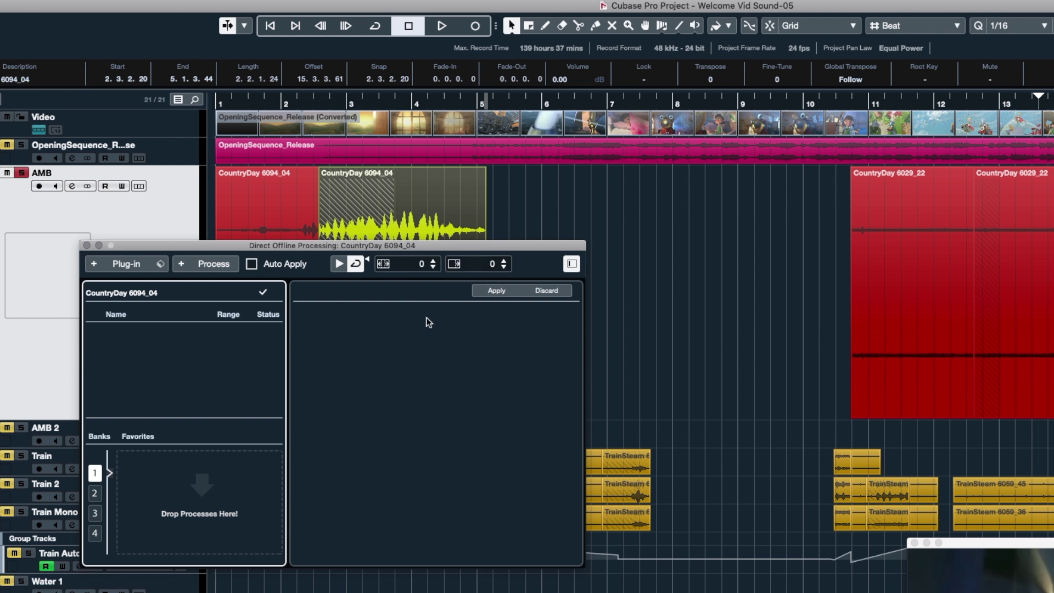
Load StudioEQ from the EQ plug-in category into Direct Offline Processing for the second CountryDay piece.
drag(346, 246, 345, 224)
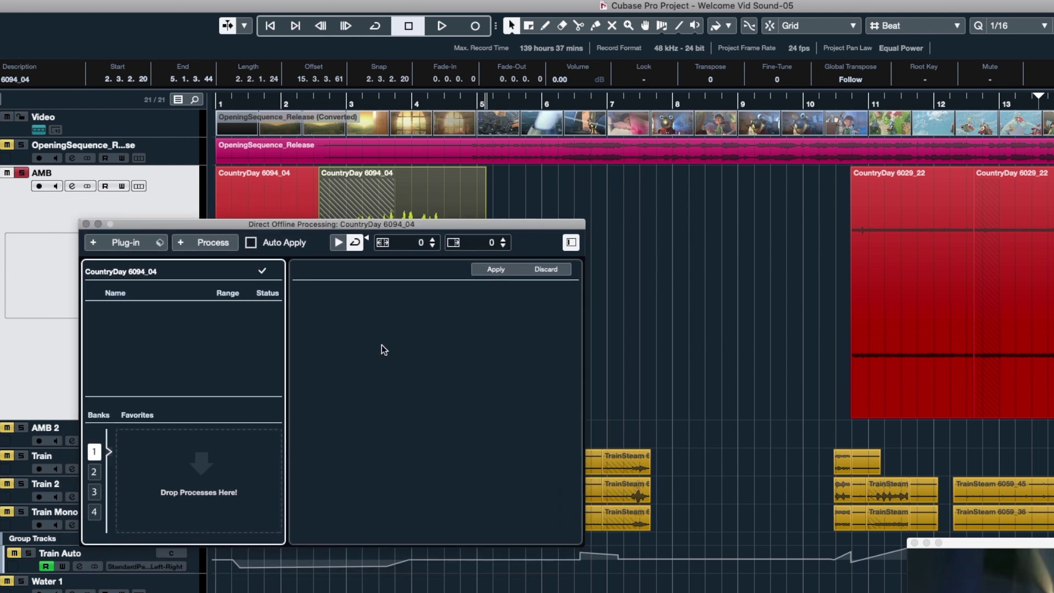
click(217, 244)
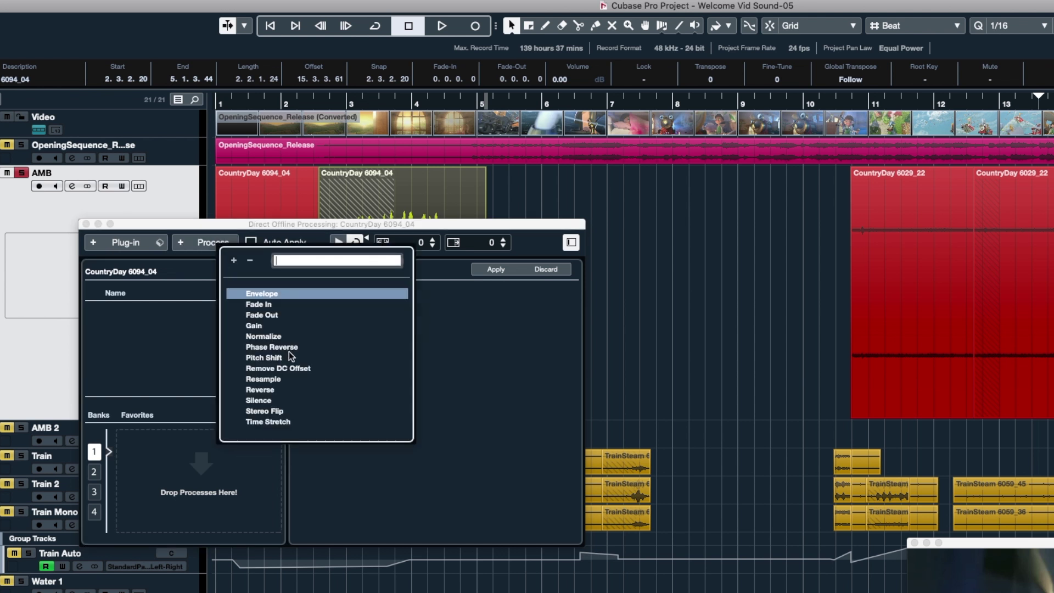
click(213, 231)
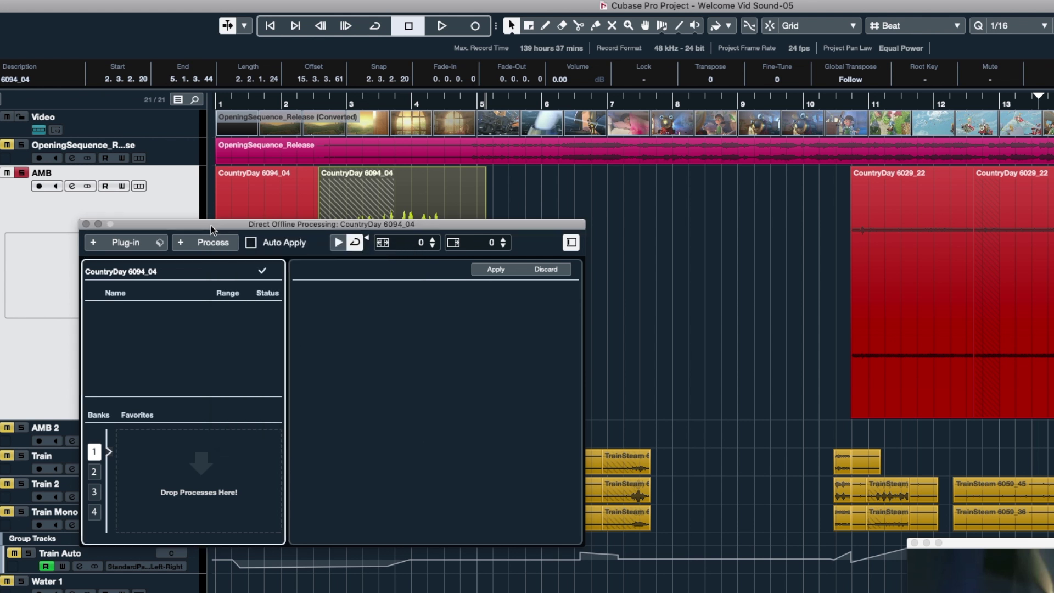
click(126, 242)
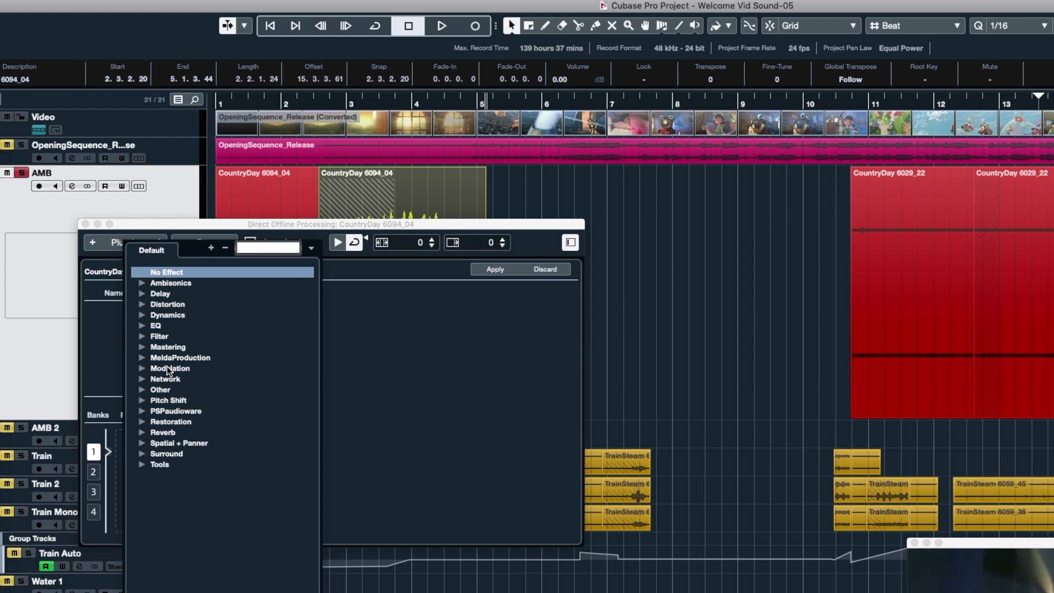
click(156, 325)
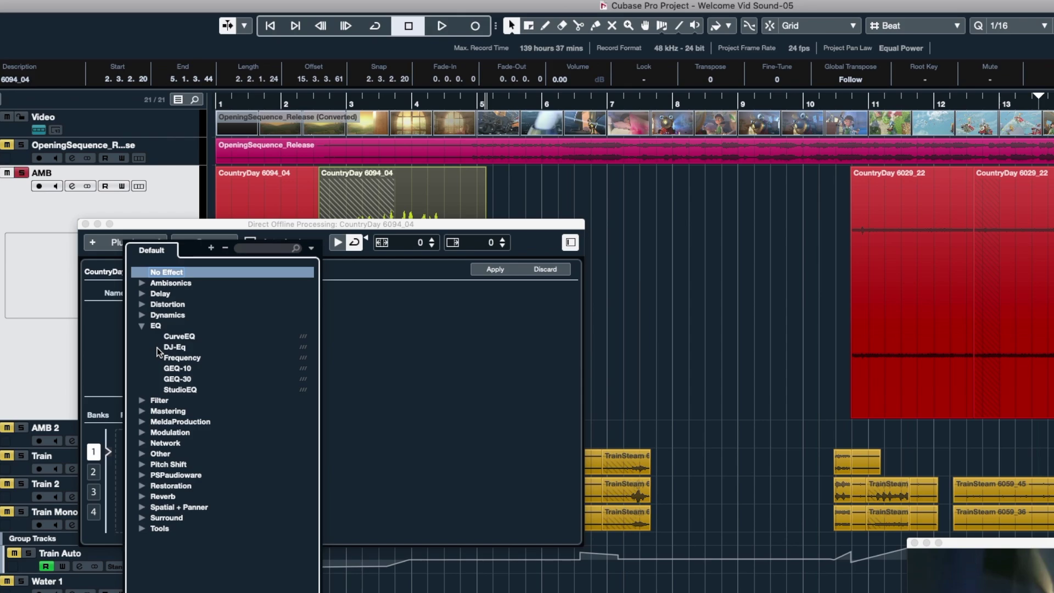
click(179, 390)
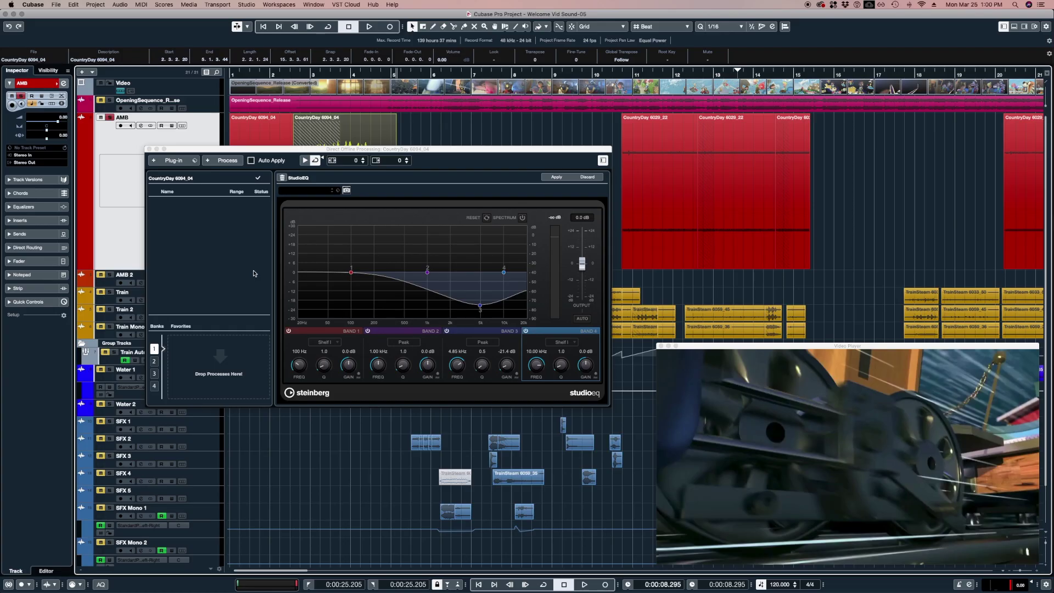
Cut band 3 by about 20 dB near 5 kHz and audition it on the ambience piece.
mouse_move(480, 305)
mouse_down()
mouse_move(481, 275)
mouse_move(482, 292)
mouse_up()
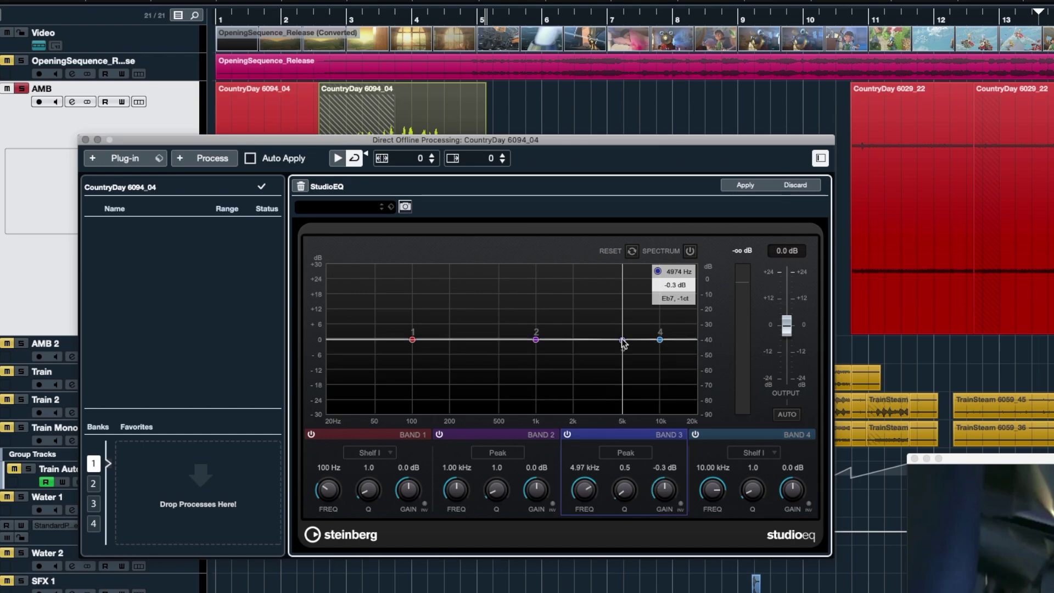
drag(624, 371, 623, 396)
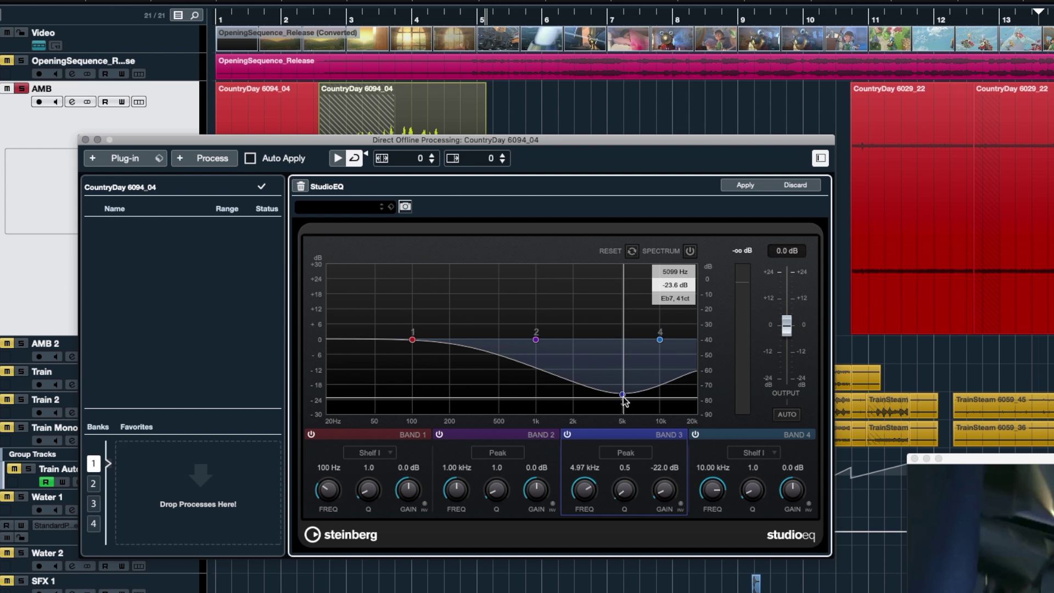
drag(622, 395, 622, 341)
click(132, 160)
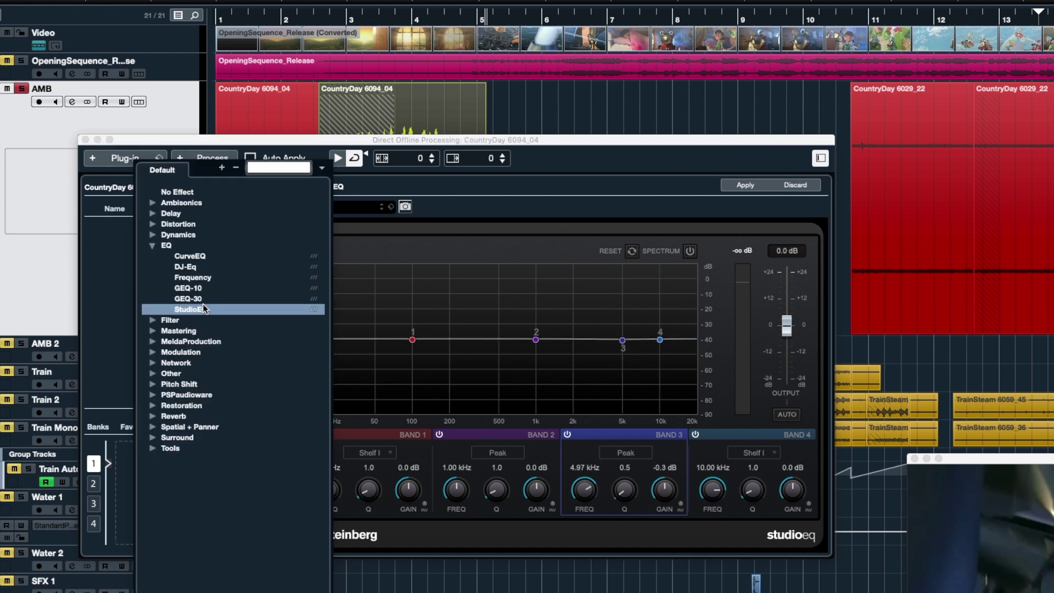
click(591, 229)
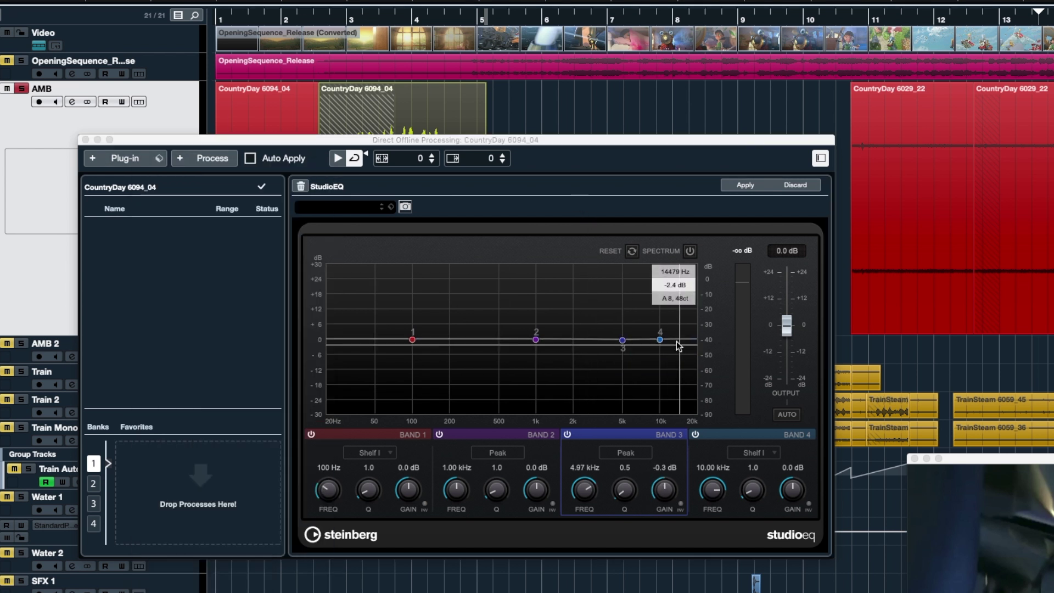
drag(622, 341, 621, 384)
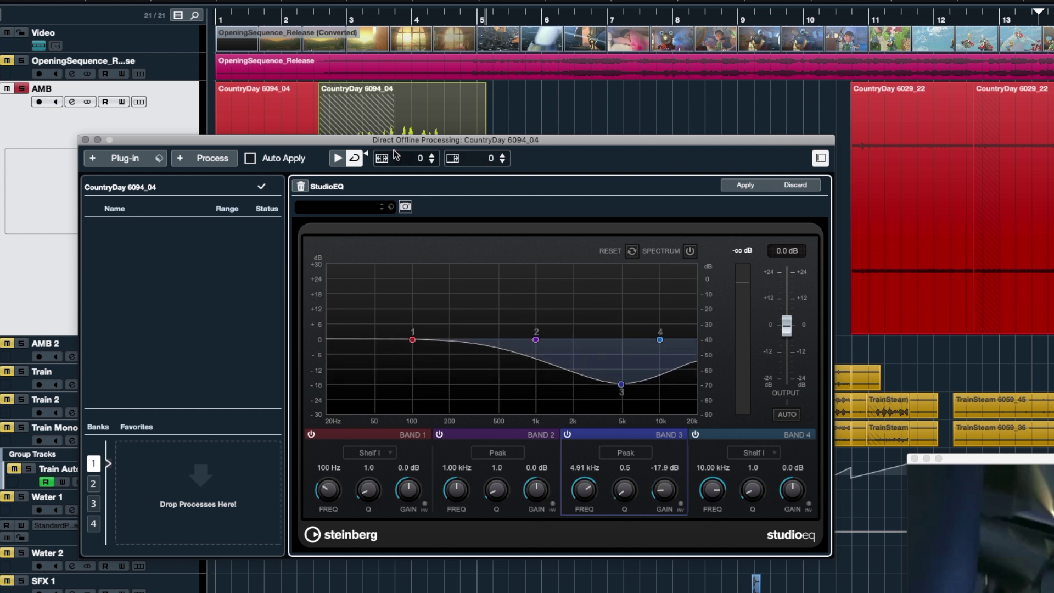
click(337, 159)
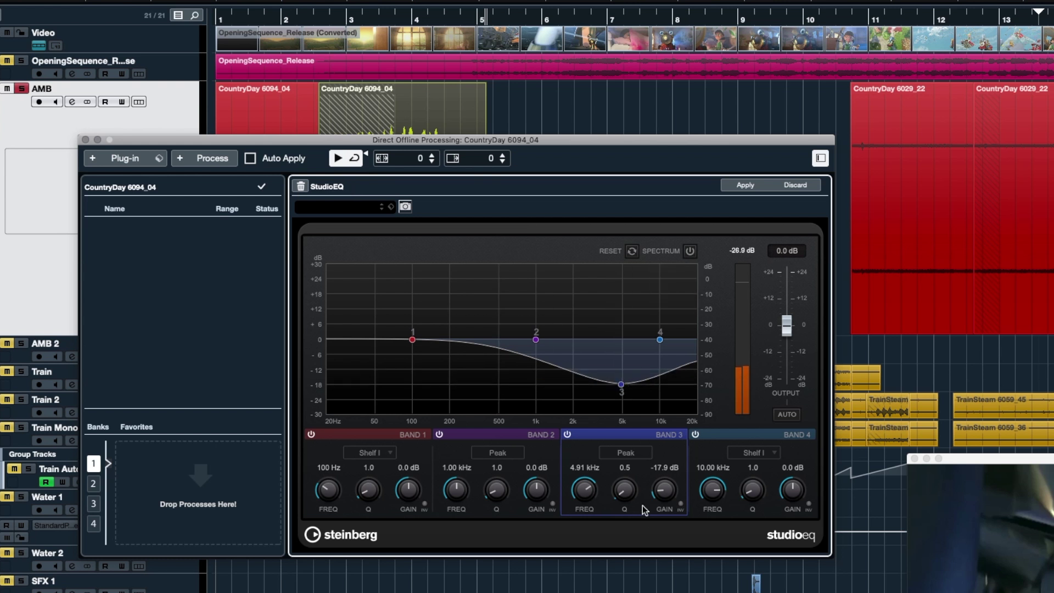
Deepen band 3 to -24 dB at 4.85 kHz with Q 1.5, and cut band 4 -18.8 dB at 11.87 kHz.
mouse_move(624, 495)
mouse_down()
mouse_move(624, 466)
mouse_move(624, 495)
mouse_up()
drag(621, 384, 621, 399)
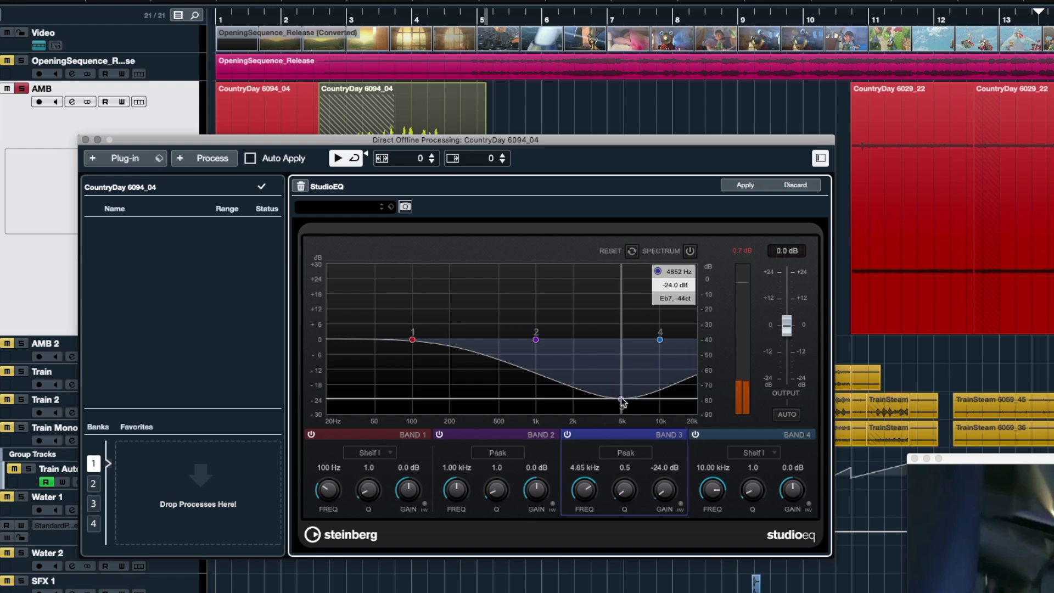
mouse_move(622, 402)
mouse_down()
mouse_move(625, 439)
mouse_move(626, 419)
mouse_up()
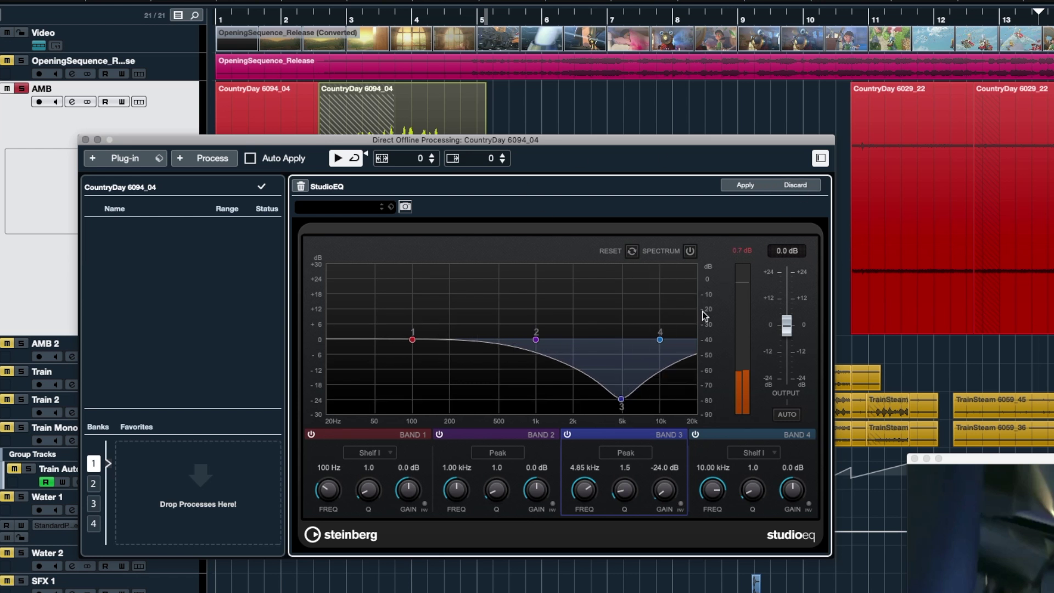
drag(661, 342, 672, 389)
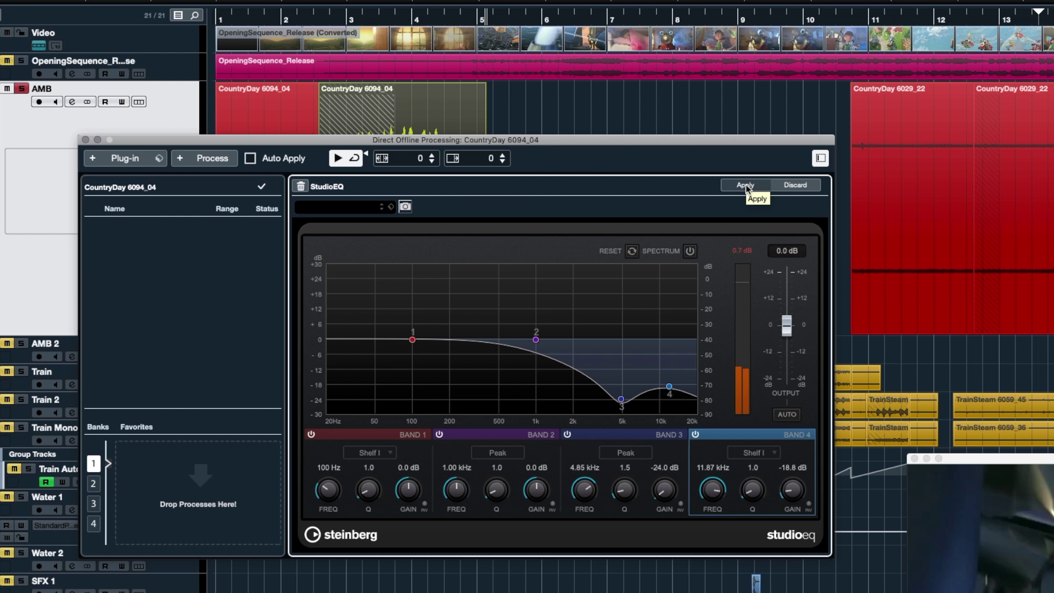
drag(711, 142, 641, 247)
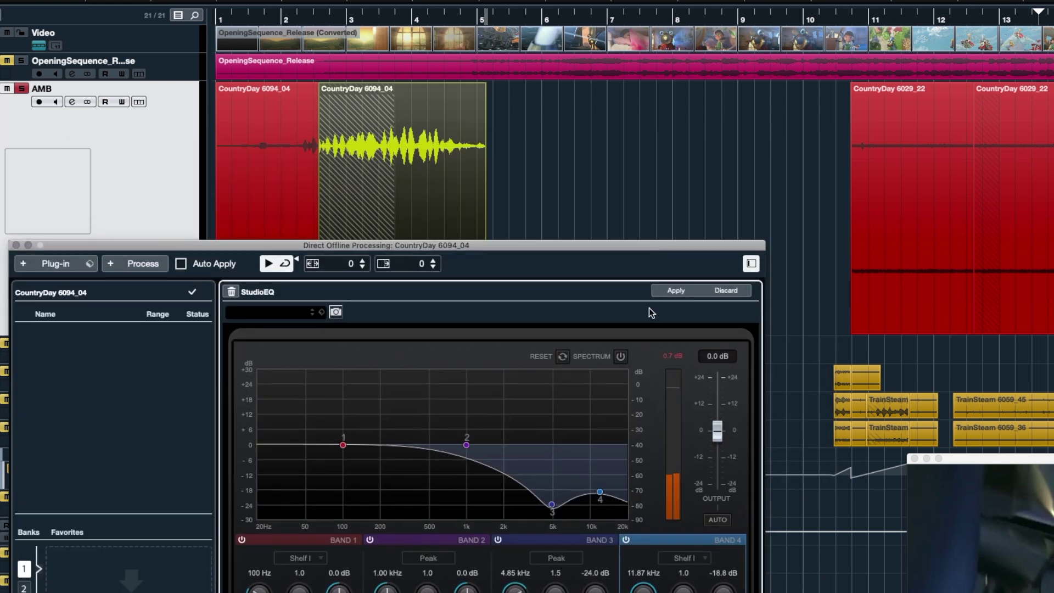
Apply the initial EQ, then readjust band 3 near 5.5 kHz and band 4 near 19.5 kHz.
click(676, 291)
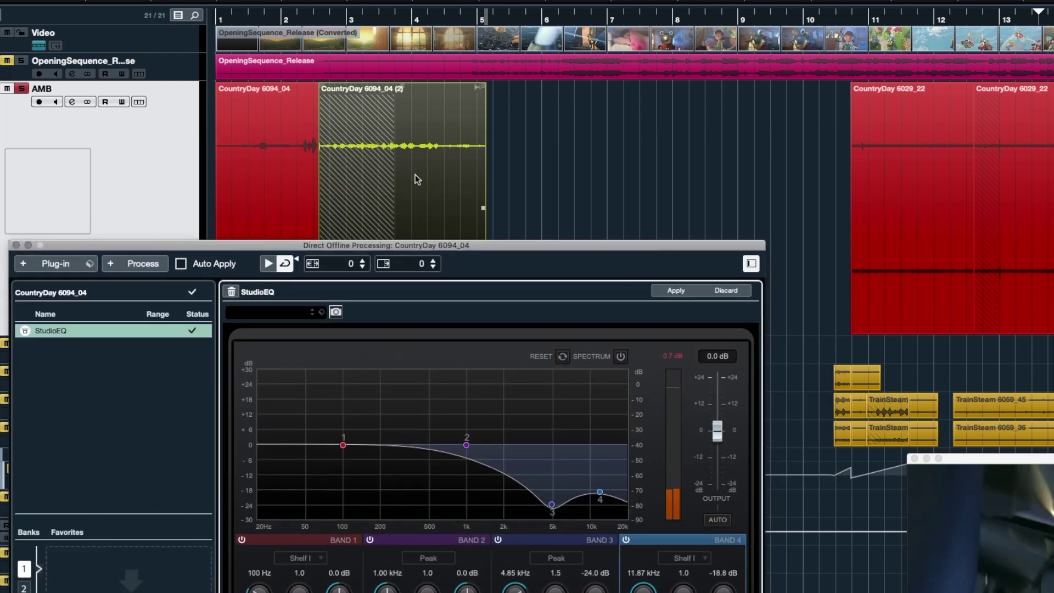
click(16, 245)
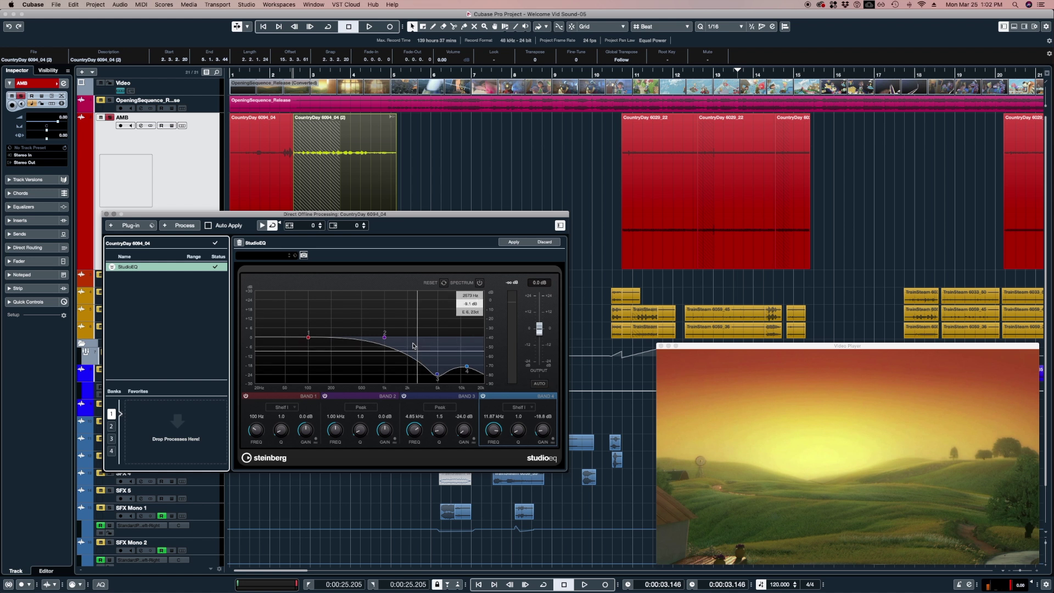
drag(437, 374, 481, 349)
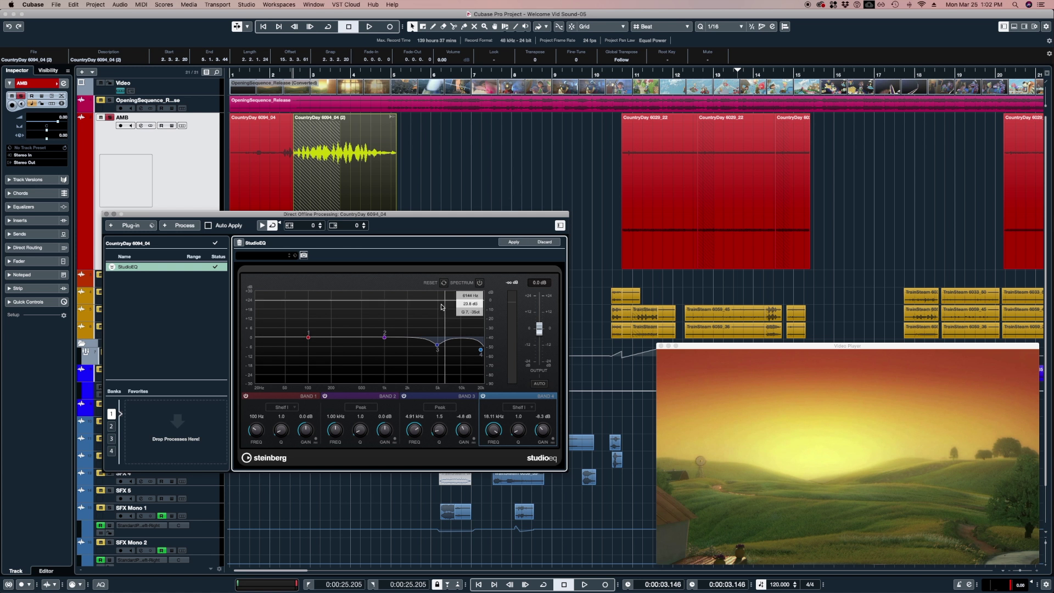
drag(436, 344, 442, 316)
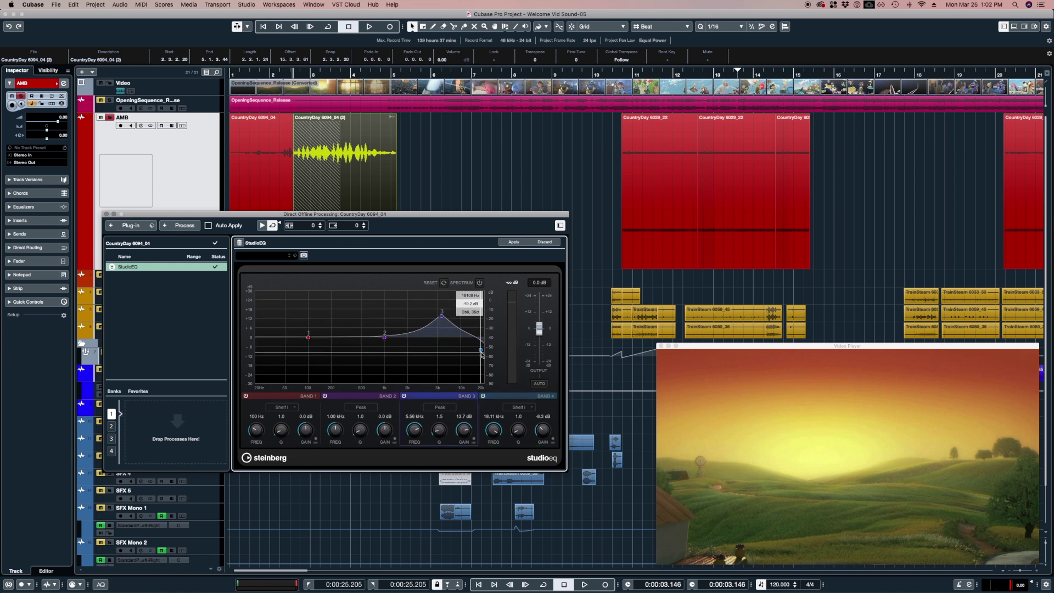
drag(480, 350, 484, 336)
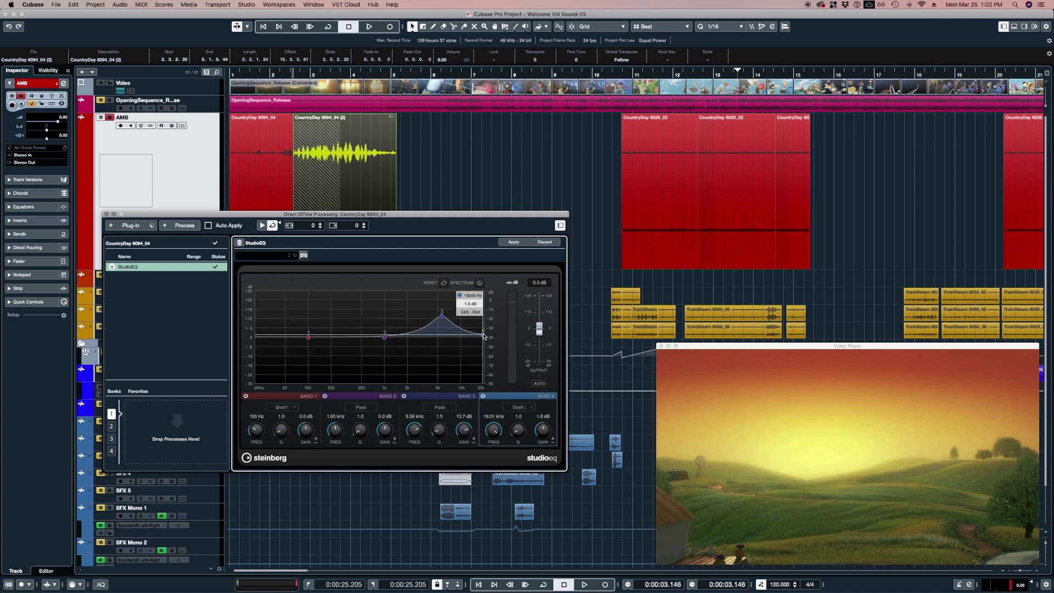
Render the high-cut StudioEQ into the CountryDay 6094_04 (2) clip and play the result.
click(512, 242)
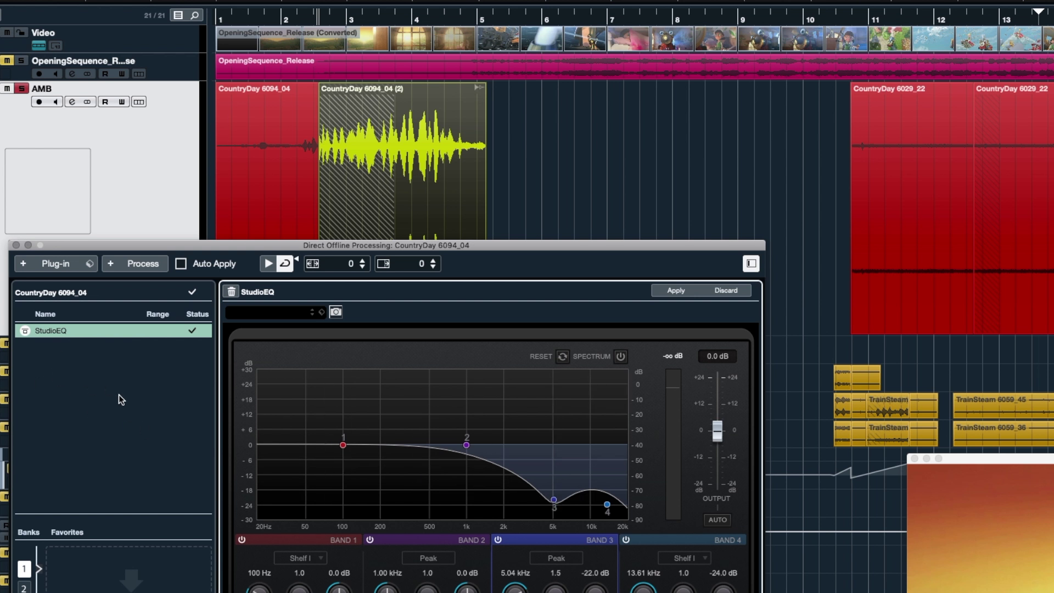
drag(596, 250, 619, 252)
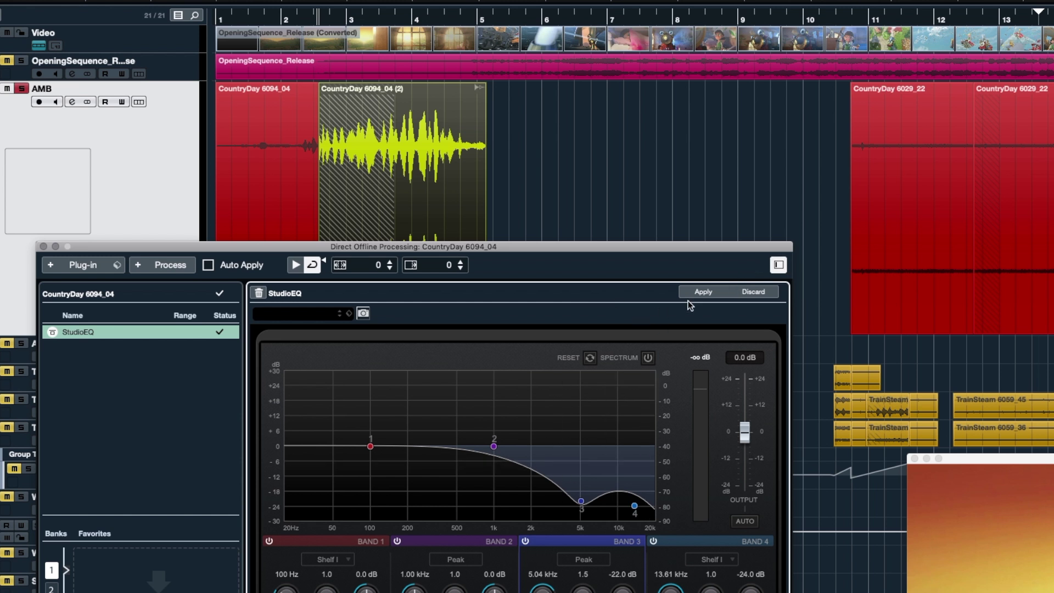
click(702, 291)
key(space)
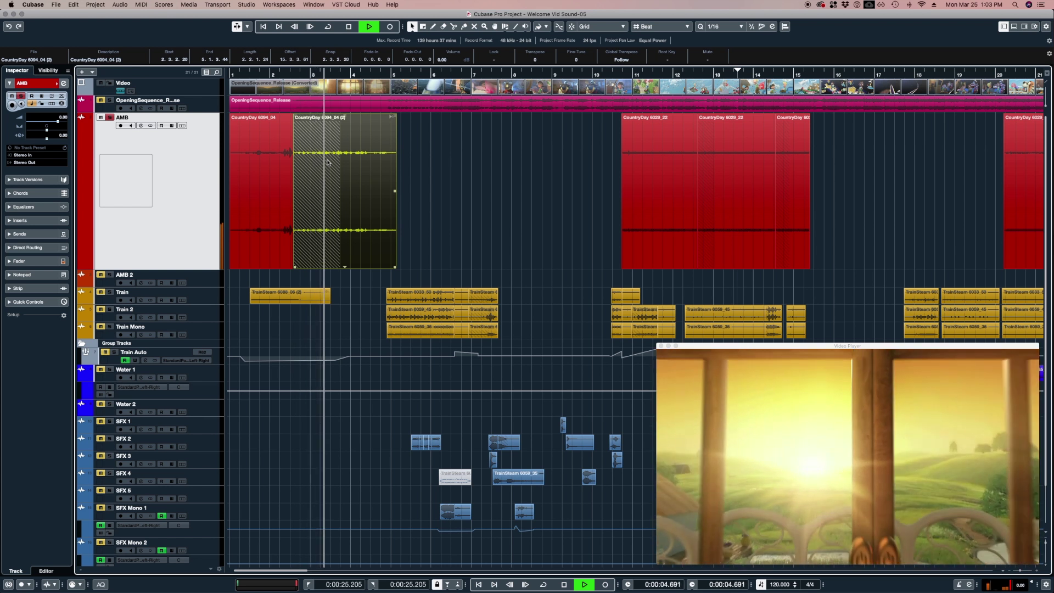
Crossfade the overlapping CountryDay pieces with X and set the second piece's start to 2.2.4.90.
key(space)
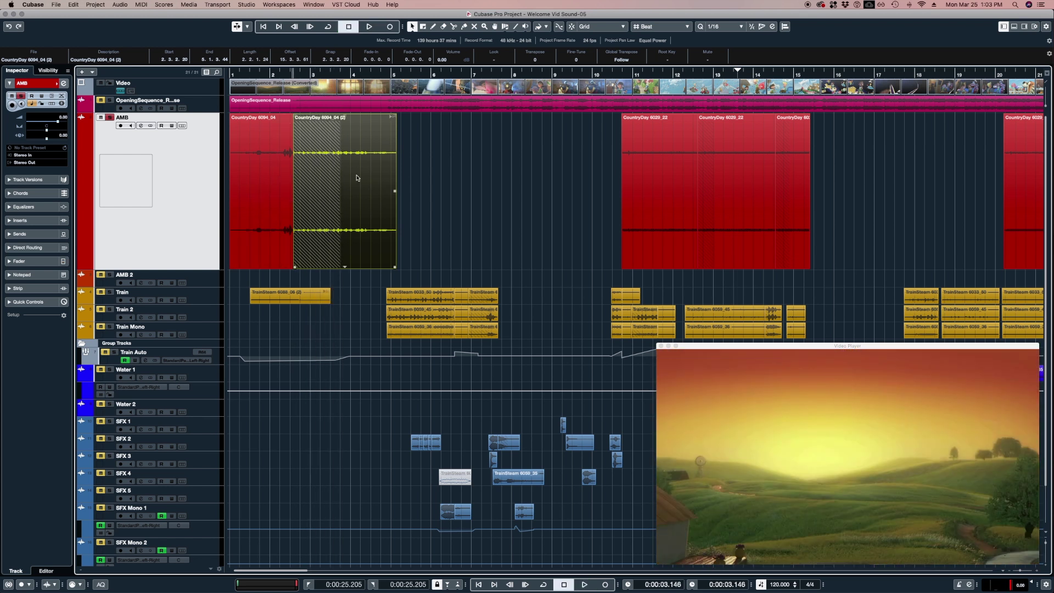
key(x)
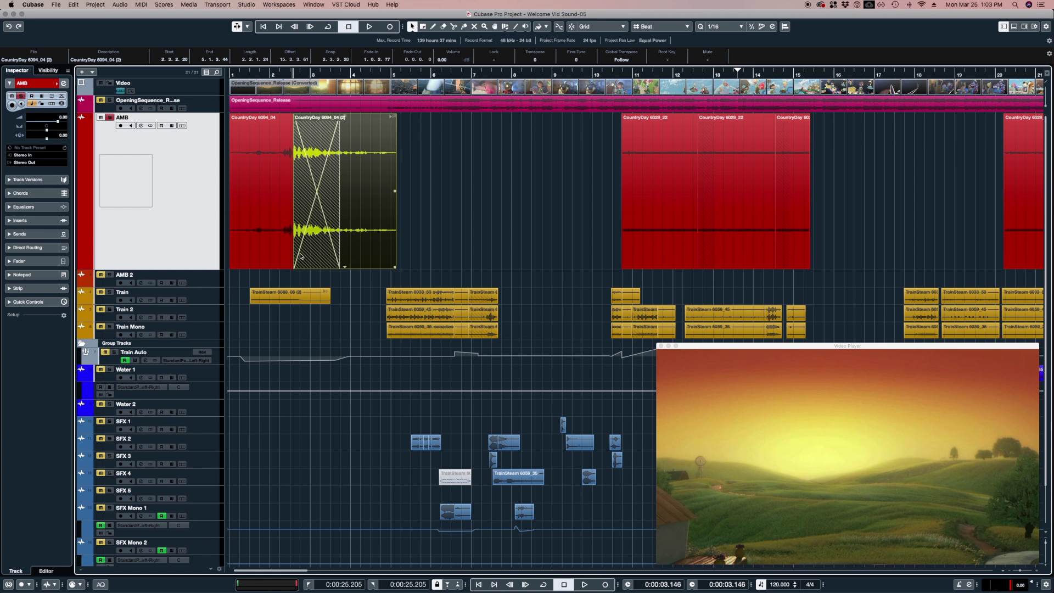
mouse_move(294, 251)
mouse_down()
mouse_move(315, 250)
mouse_move(305, 251)
mouse_up()
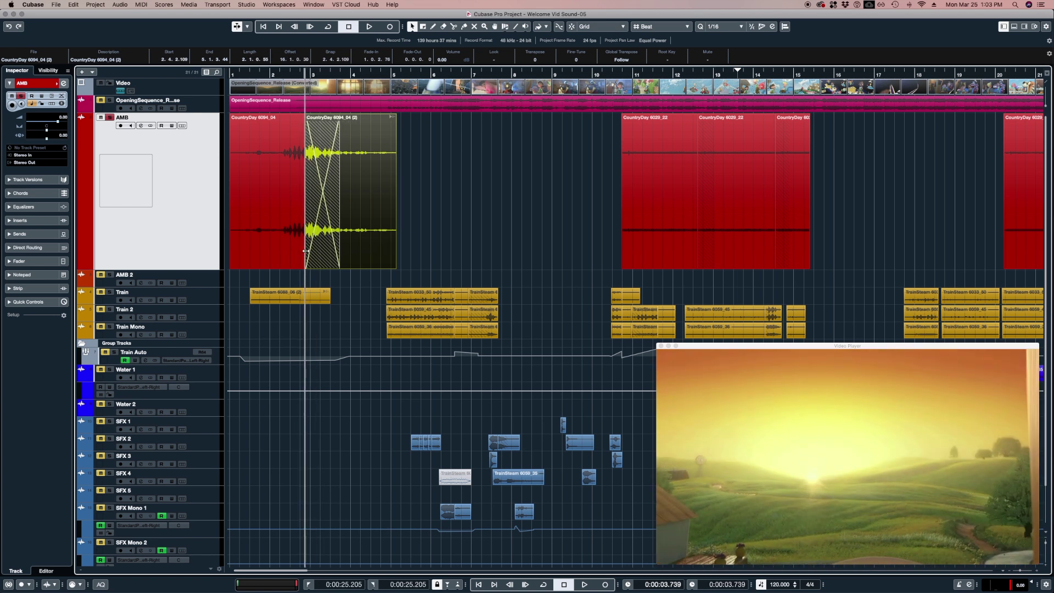
mouse_move(306, 251)
mouse_down()
mouse_move(294, 251)
mouse_move(317, 251)
mouse_move(305, 251)
mouse_up()
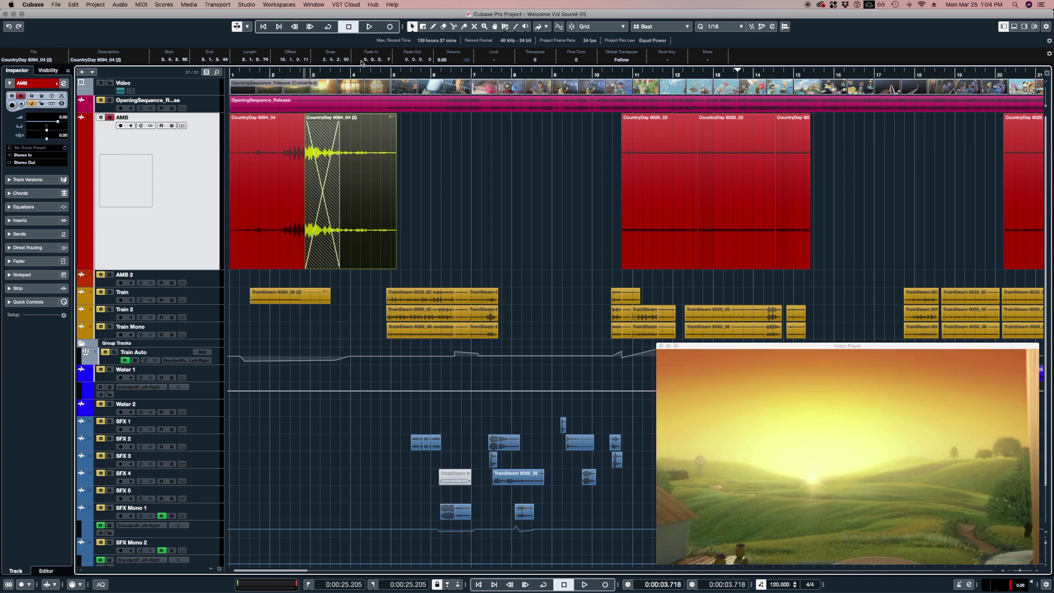
click(228, 4)
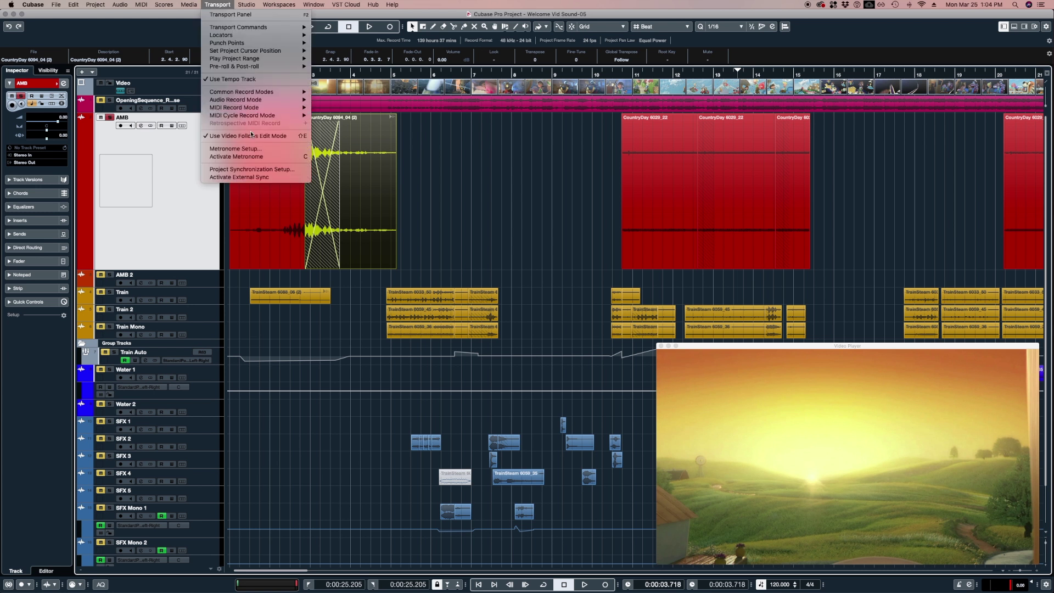
Make the fade into the second CountryDay clip very short and drop its volume to -4.00 dB, auditioning both.
click(429, 166)
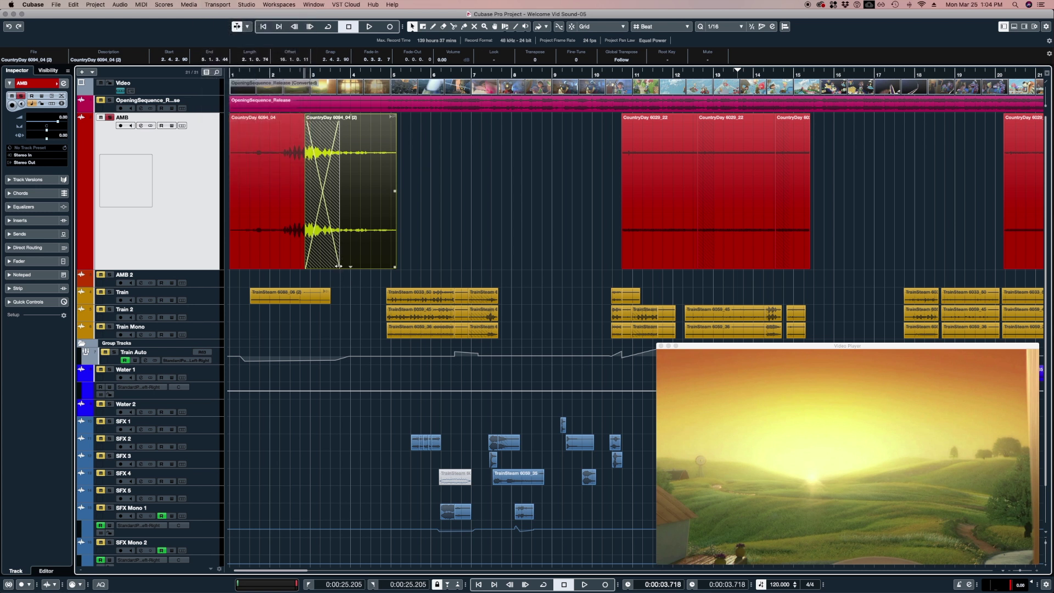
key(space)
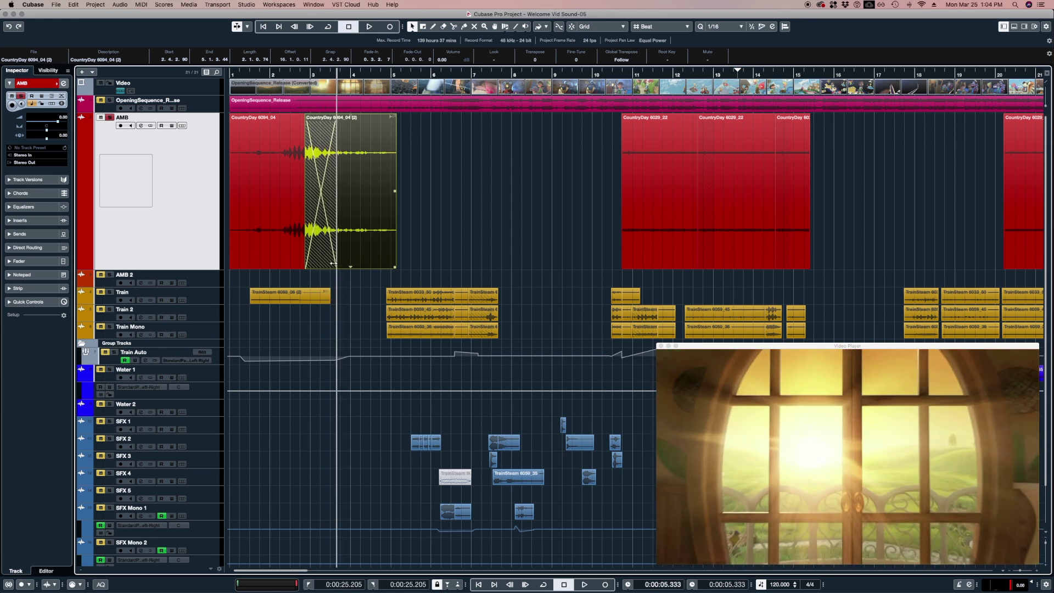
drag(333, 263, 315, 266)
click(291, 74)
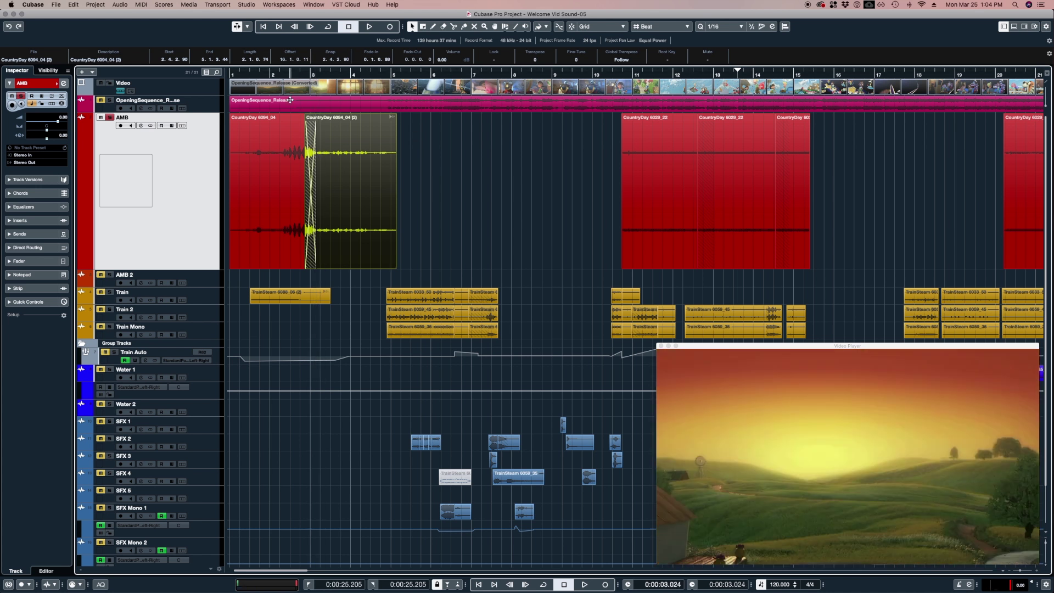
key(space)
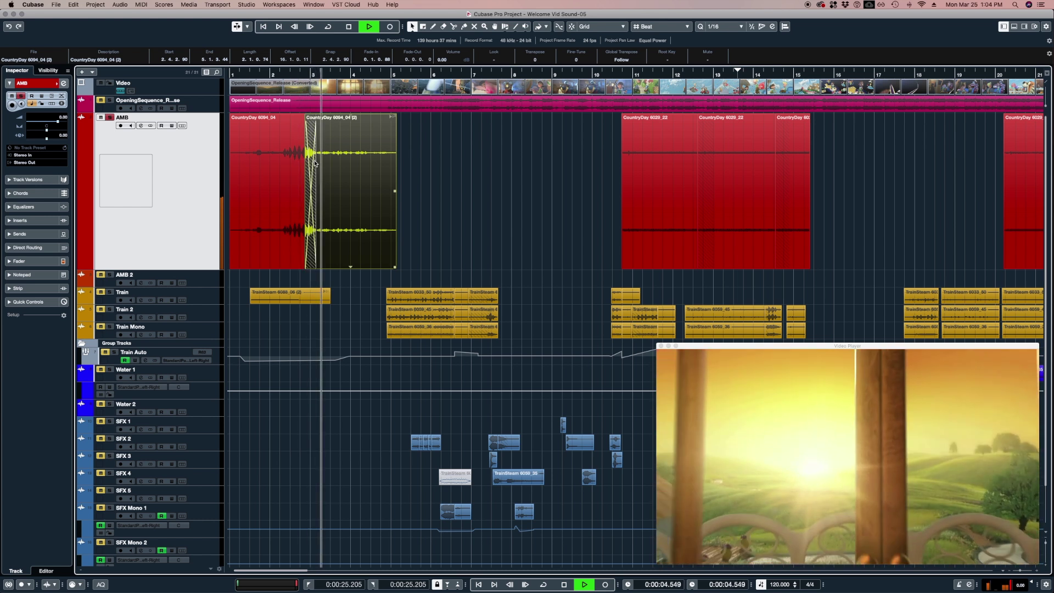
key(space)
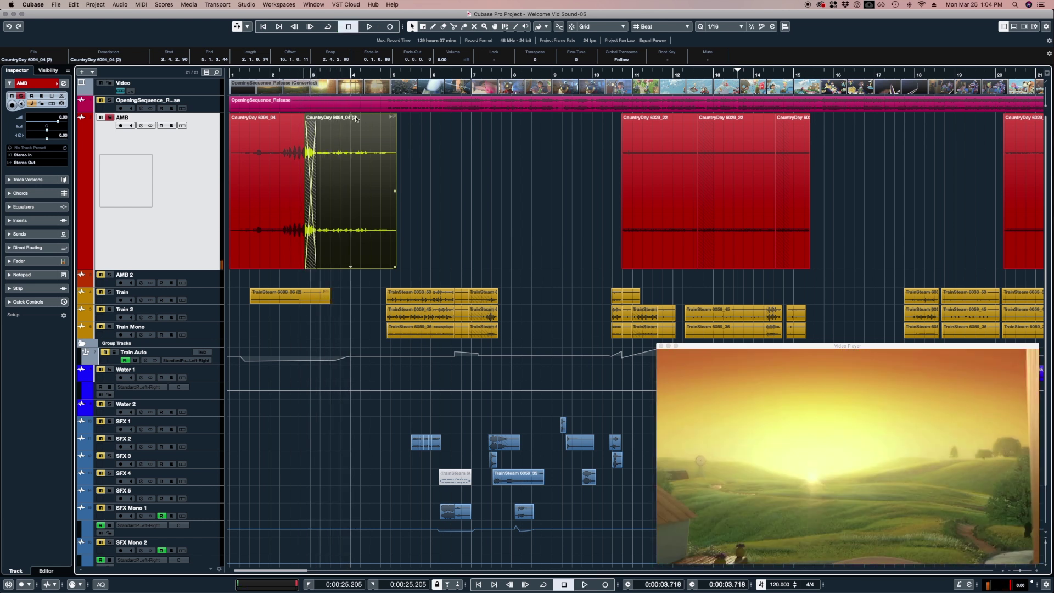
drag(351, 115, 347, 176)
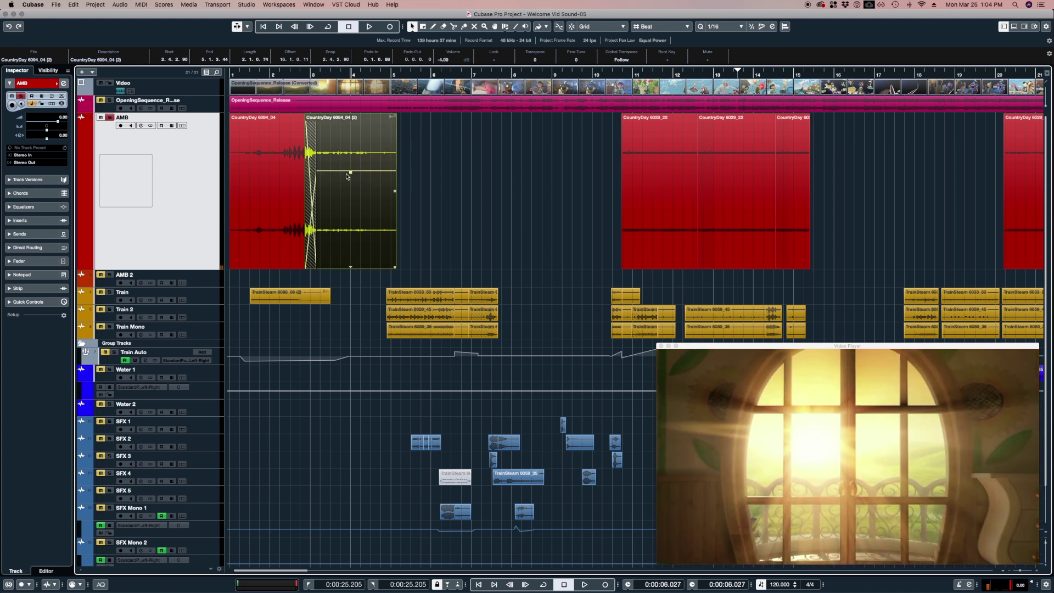
double_click(291, 74)
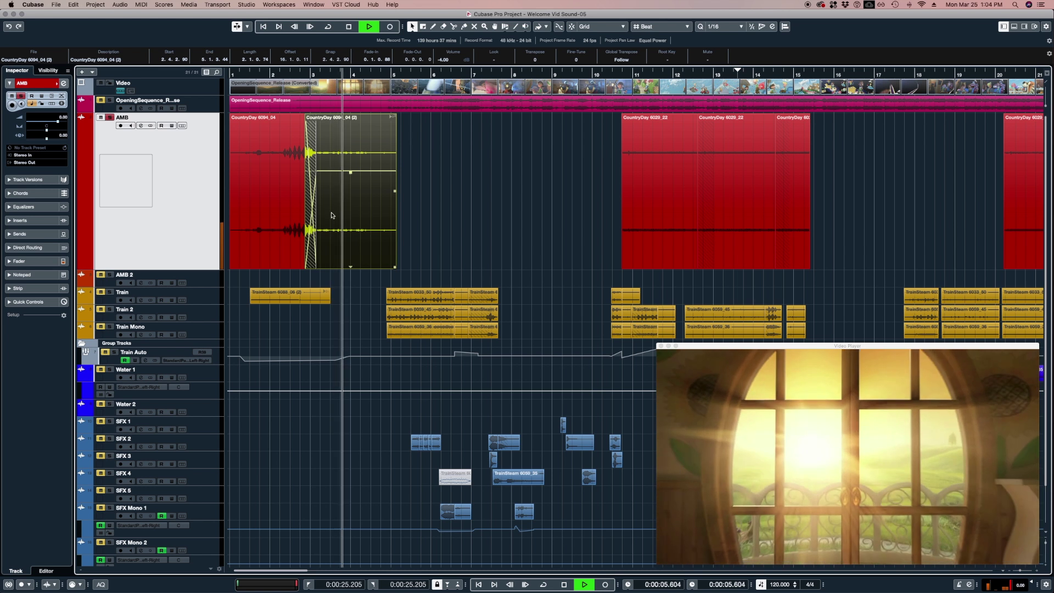
Trim the end of the CountryDay 6094_04 (2) clip, zooming in near bar 4 for fine adjustment.
key(space)
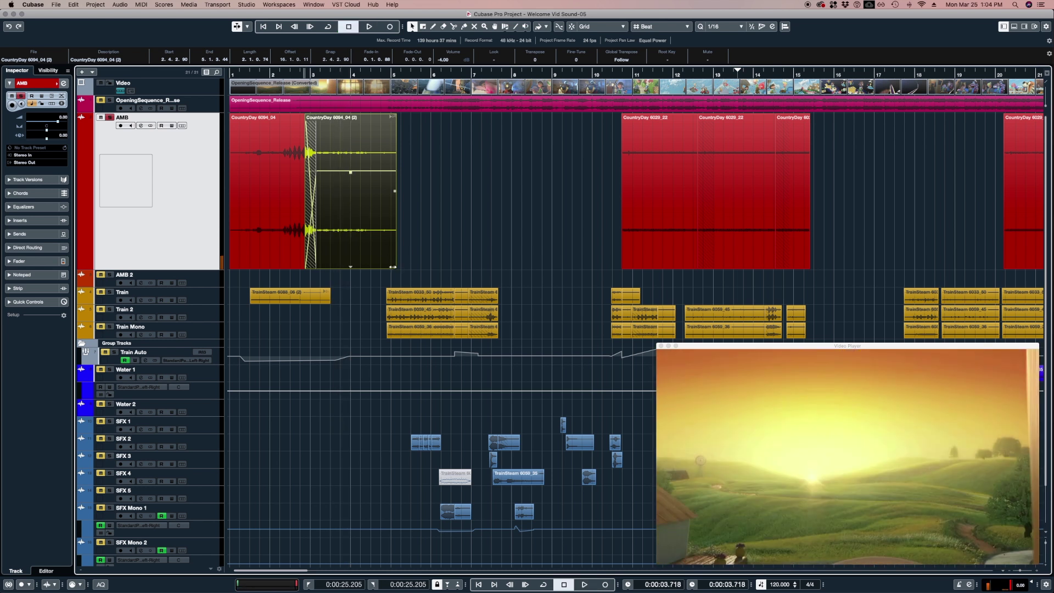
mouse_move(392, 266)
mouse_down()
mouse_move(377, 267)
mouse_move(387, 268)
mouse_up()
drag(389, 73, 416, 315)
key(h)
key(h)
key(h)
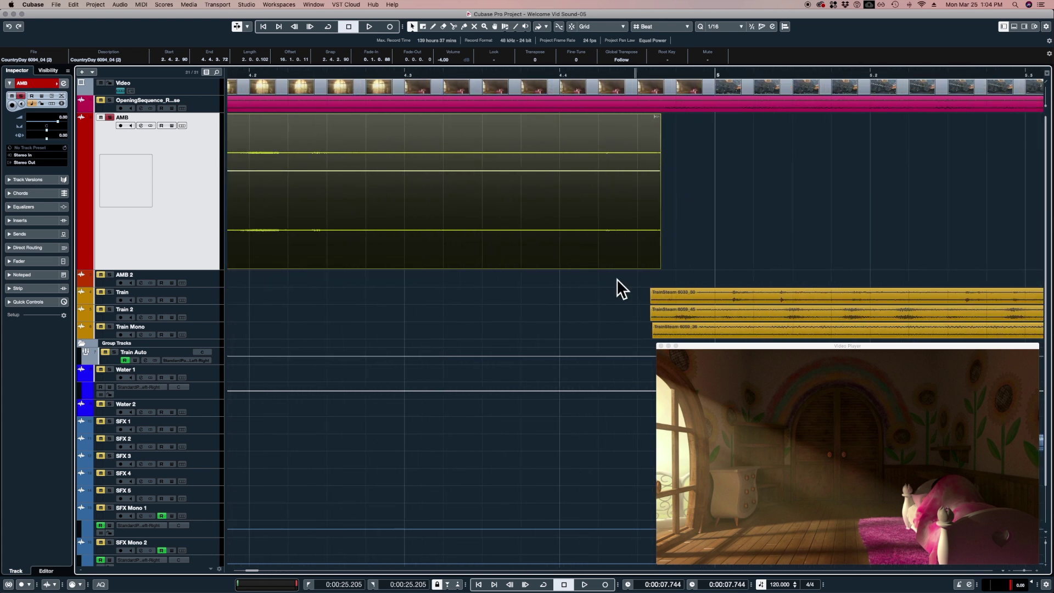
mouse_move(659, 267)
mouse_down()
mouse_move(635, 268)
mouse_move(649, 266)
mouse_up()
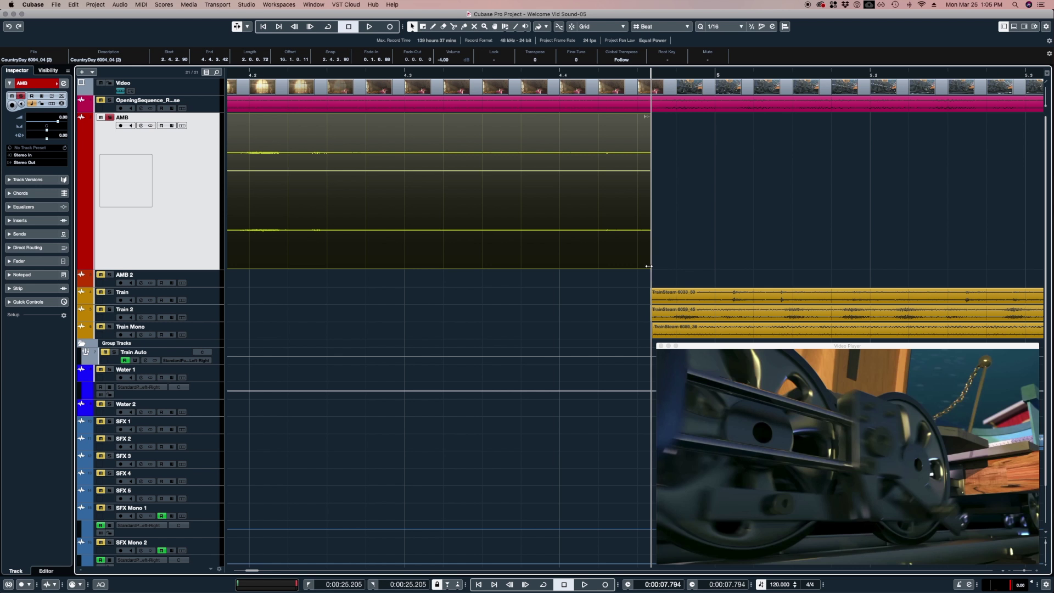
key(g)
key(g)
key(g)
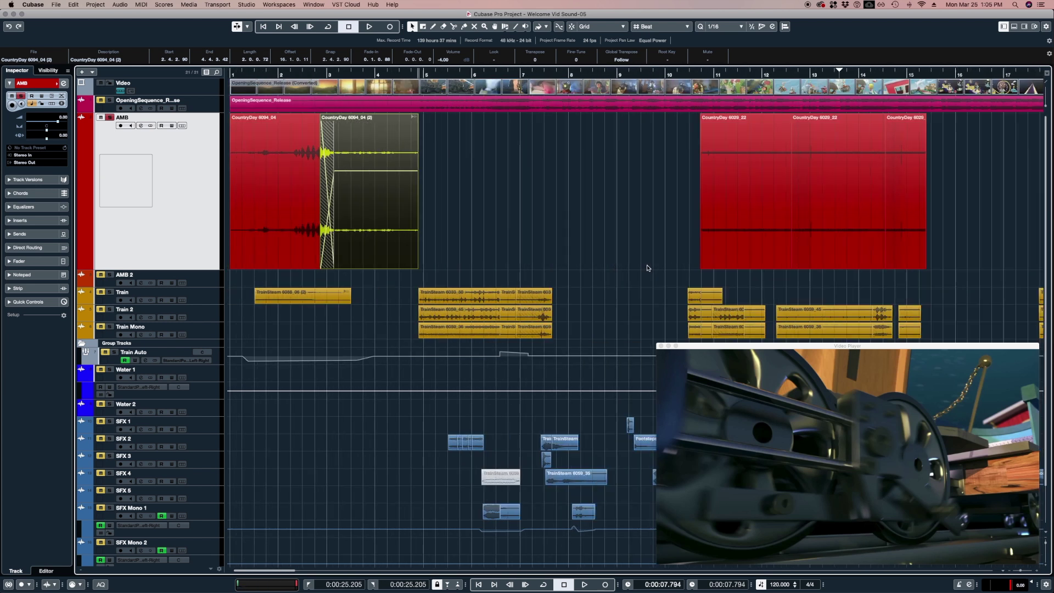
key(g)
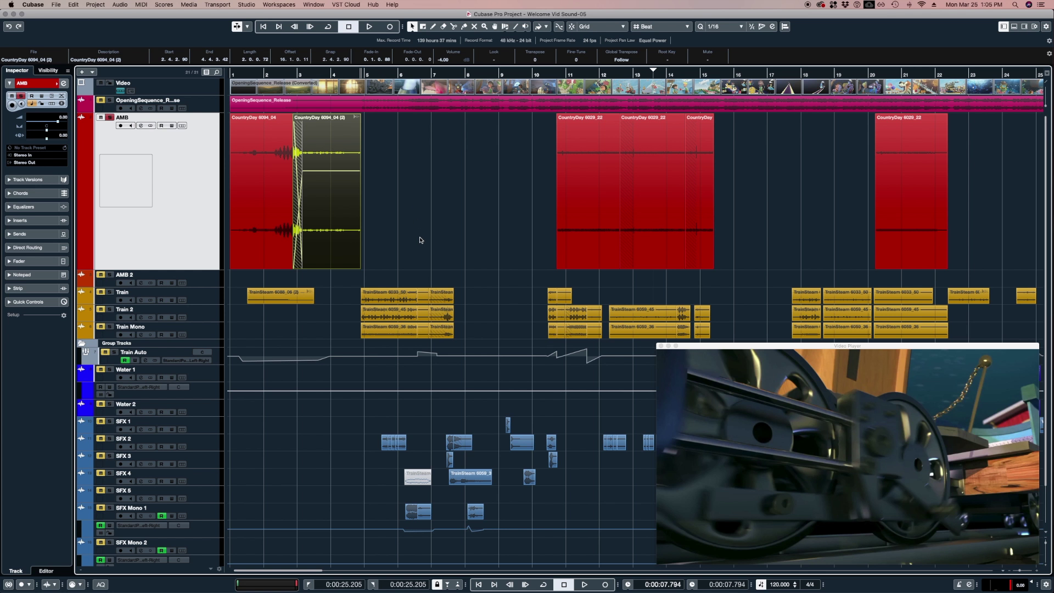
Find the train's first video frame and copy the ambience clip to around bar 6.
scroll(420, 240, down, 3)
scroll(420, 242, up, 3)
click(431, 75)
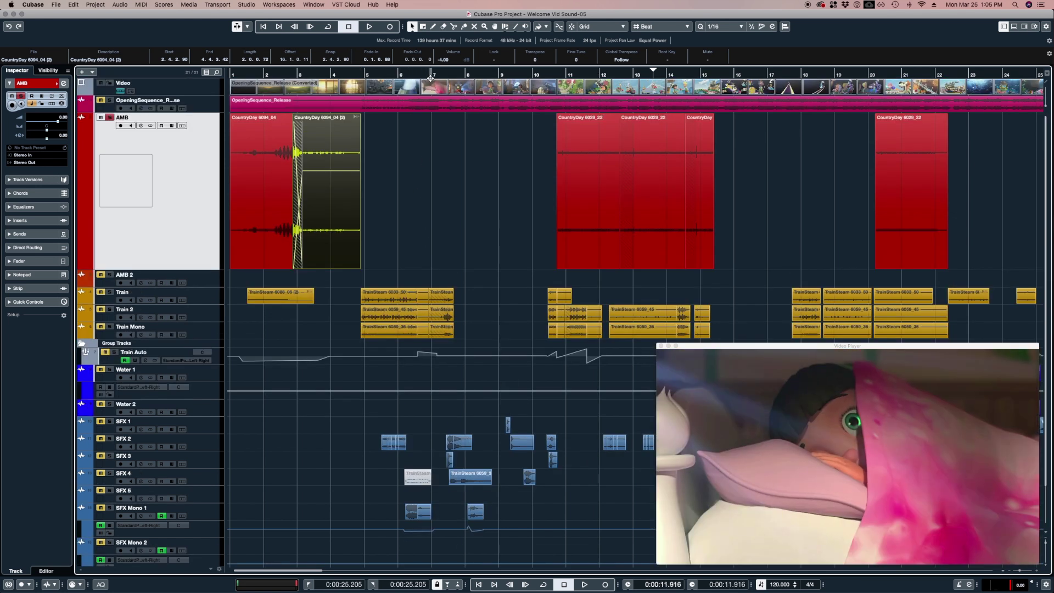
click(443, 76)
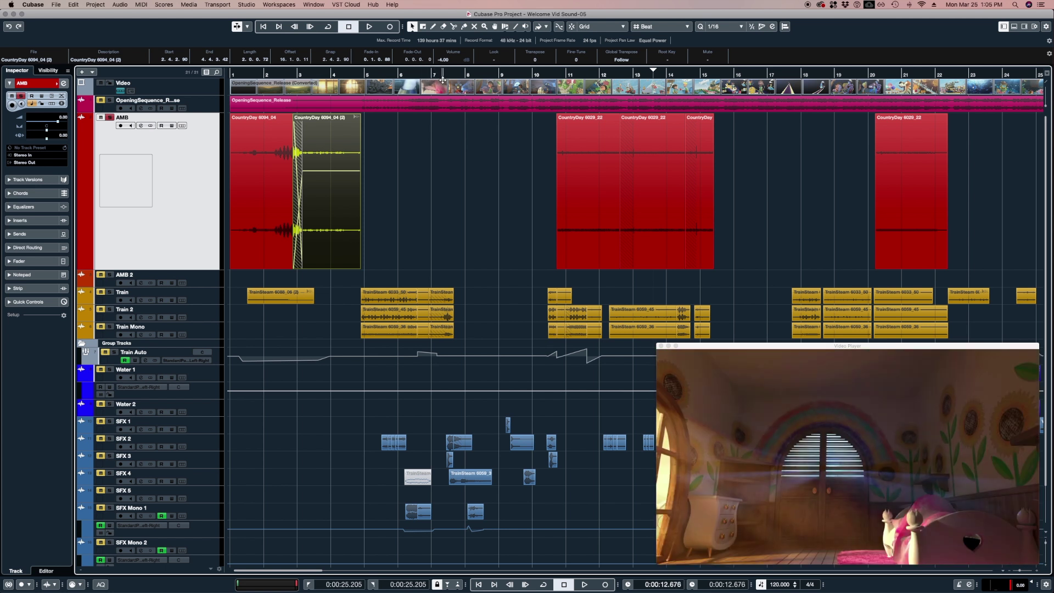
click(456, 79)
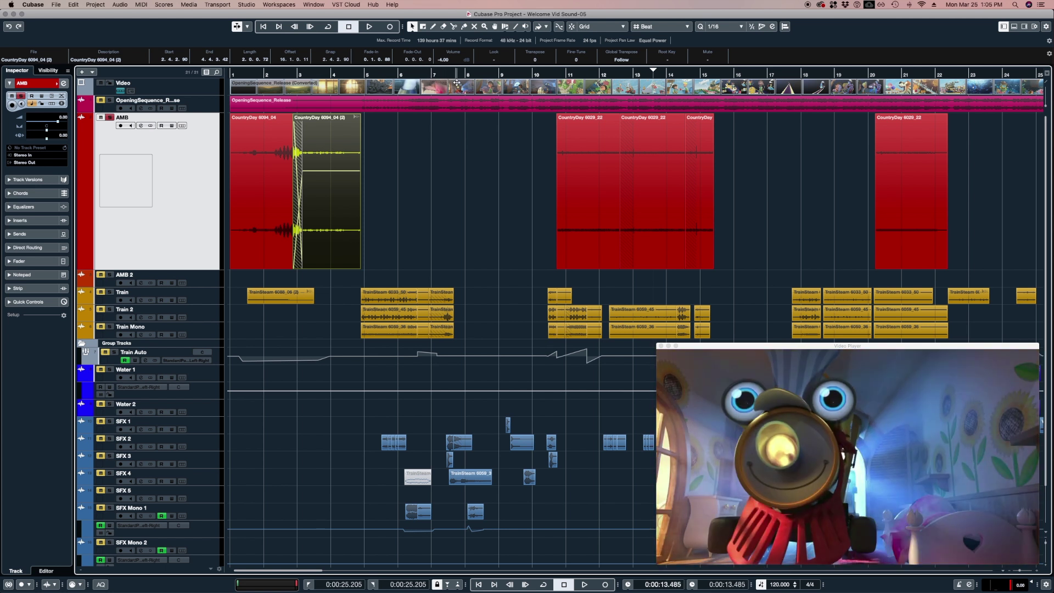
click(441, 80)
click(452, 83)
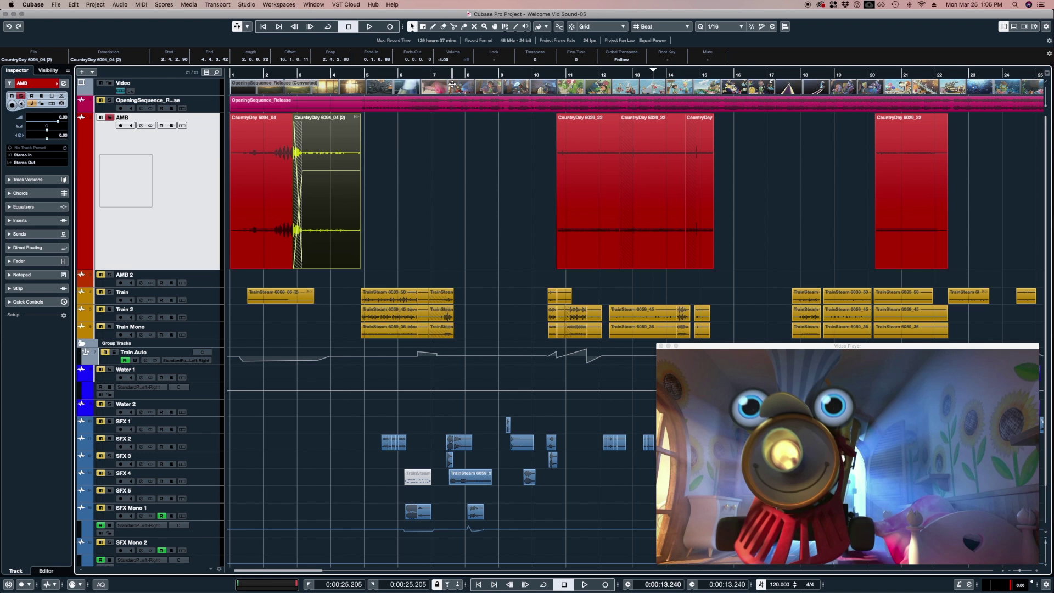
click(449, 83)
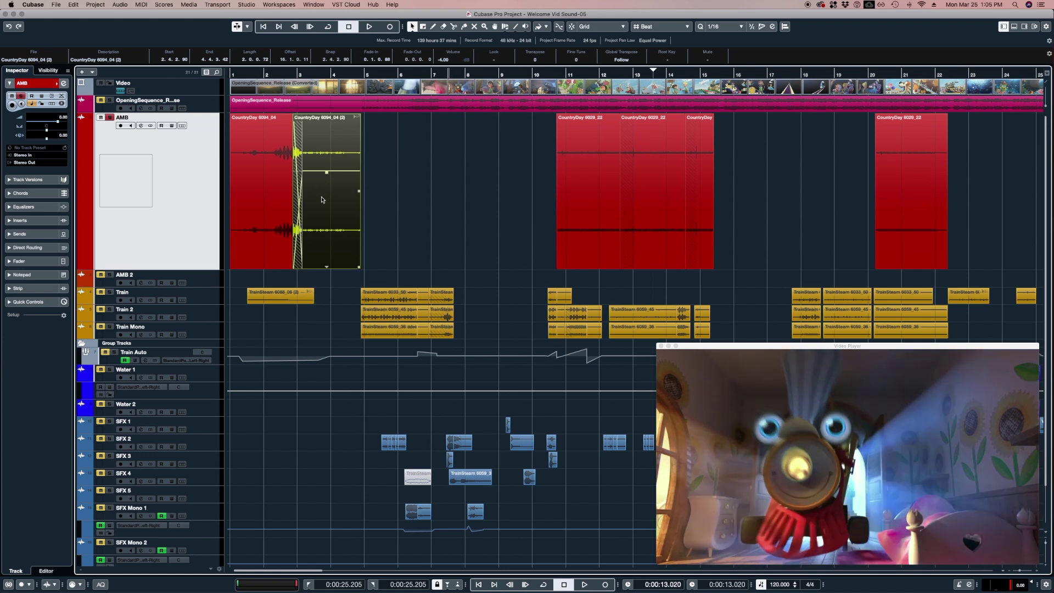
drag(322, 200, 439, 213)
key(h)
key(h)
key(h)
key(h)
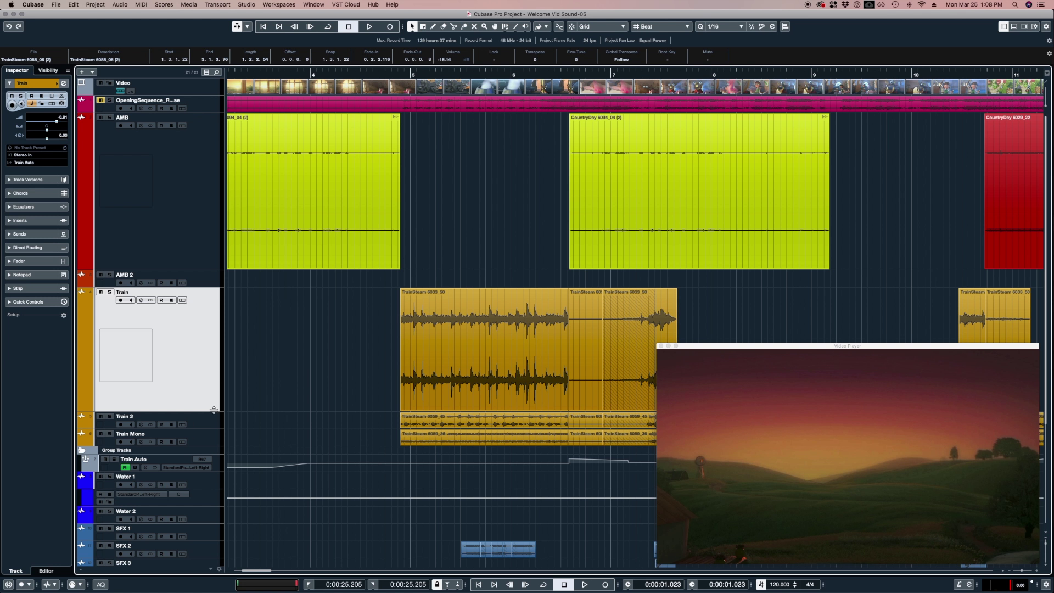
Restore the Train track height, select TrainSteam layers 6033_50, 6059_45 and 6059_36, and audition them.
drag(209, 411, 209, 321)
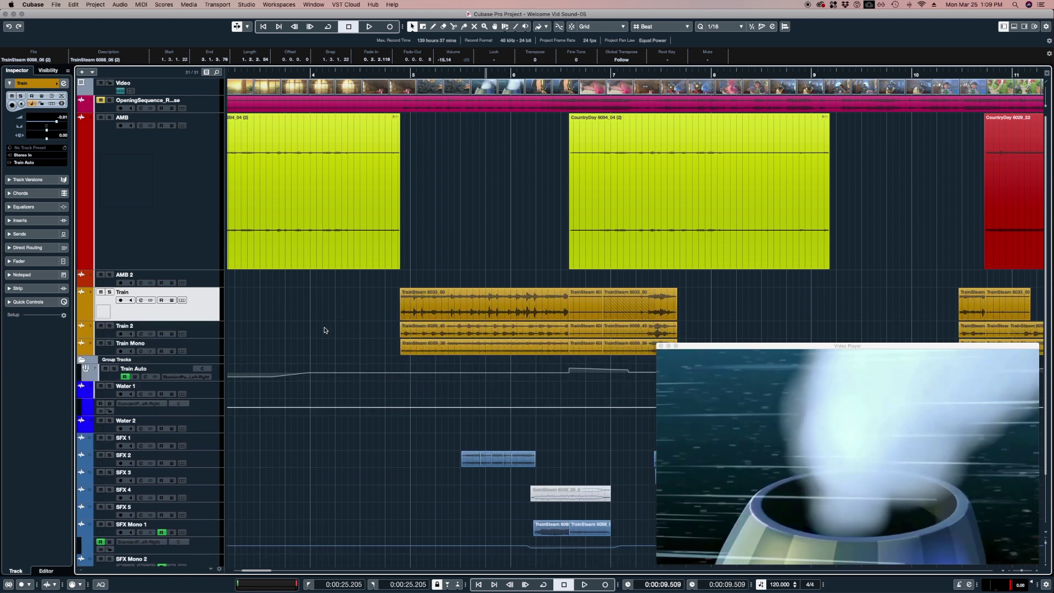
click(494, 313)
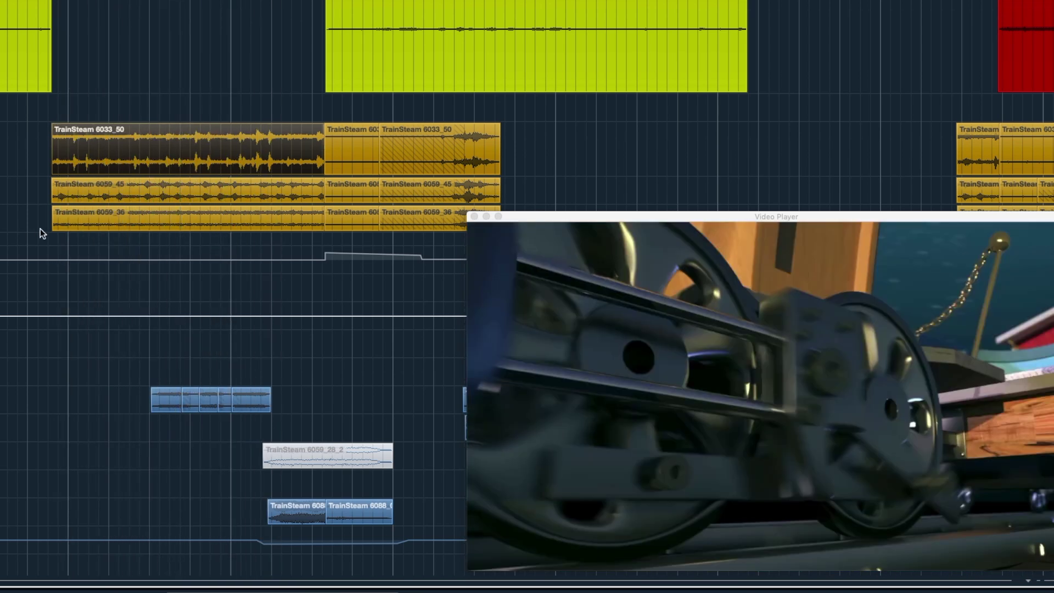
click(137, 197)
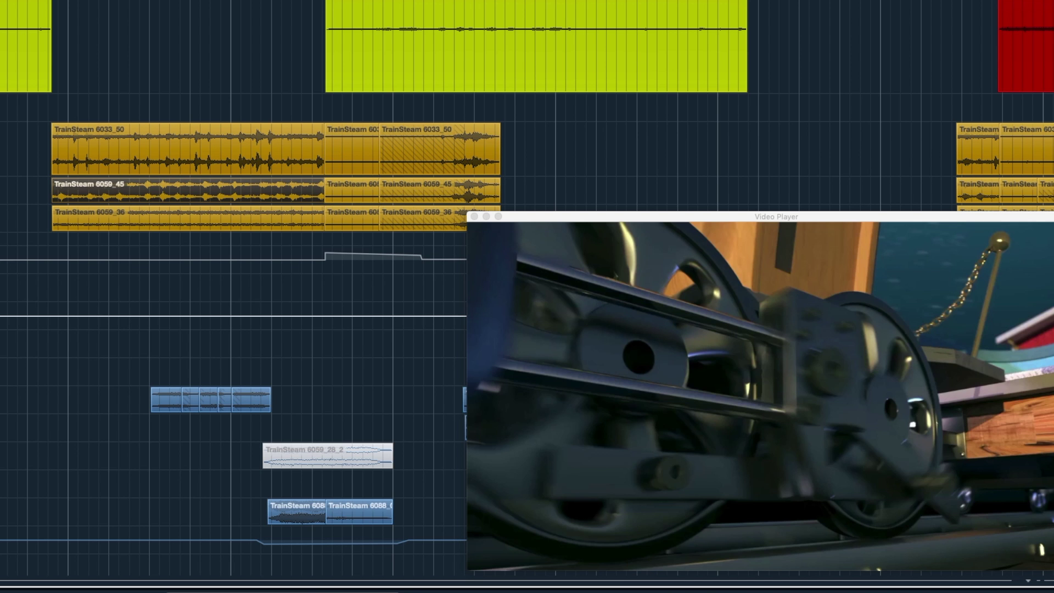
click(148, 220)
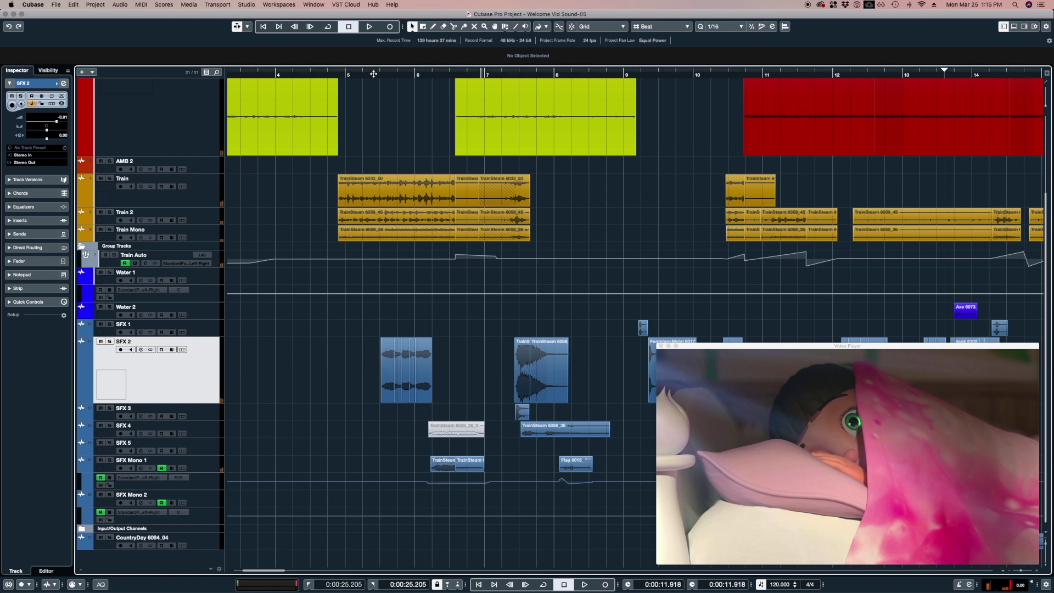
scroll(376, 279, up, 4)
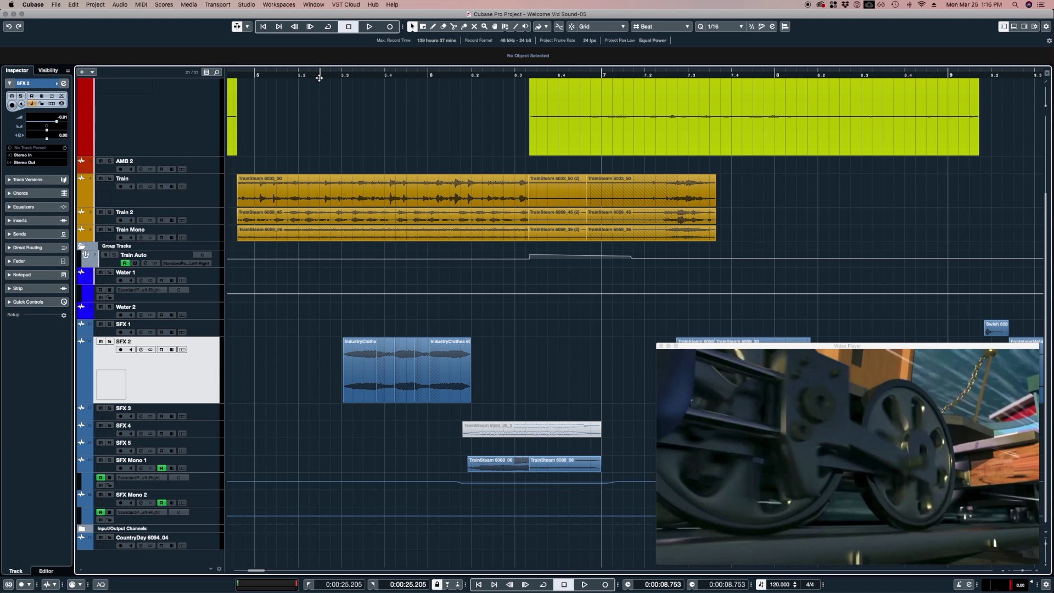
key(space)
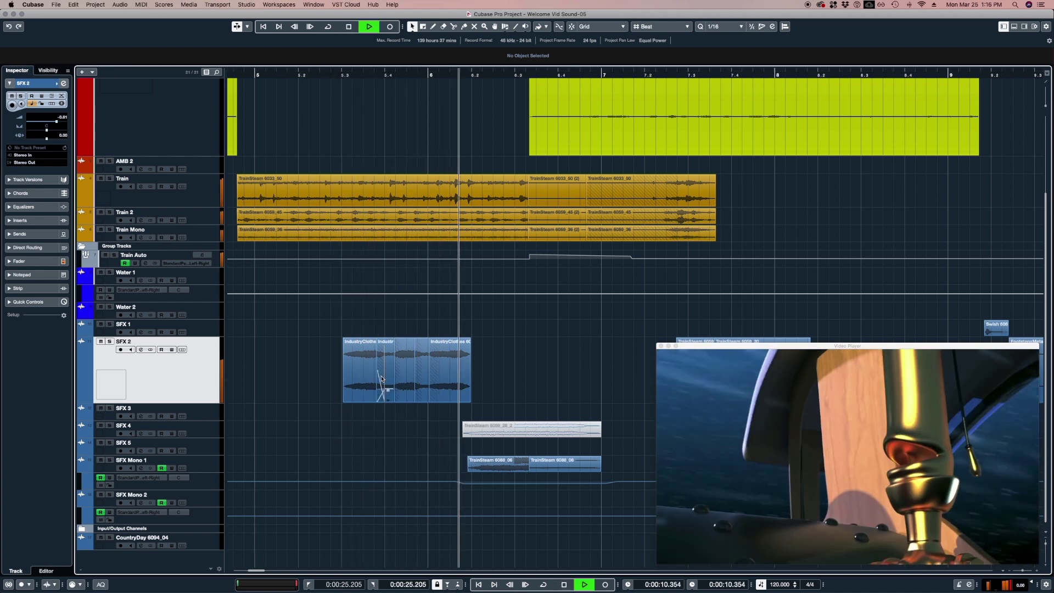
key(space)
Solo SFX Mono 1, audition the steam sound, and trim the start of TrainSteam 6088_06.
scroll(414, 461, right, 3)
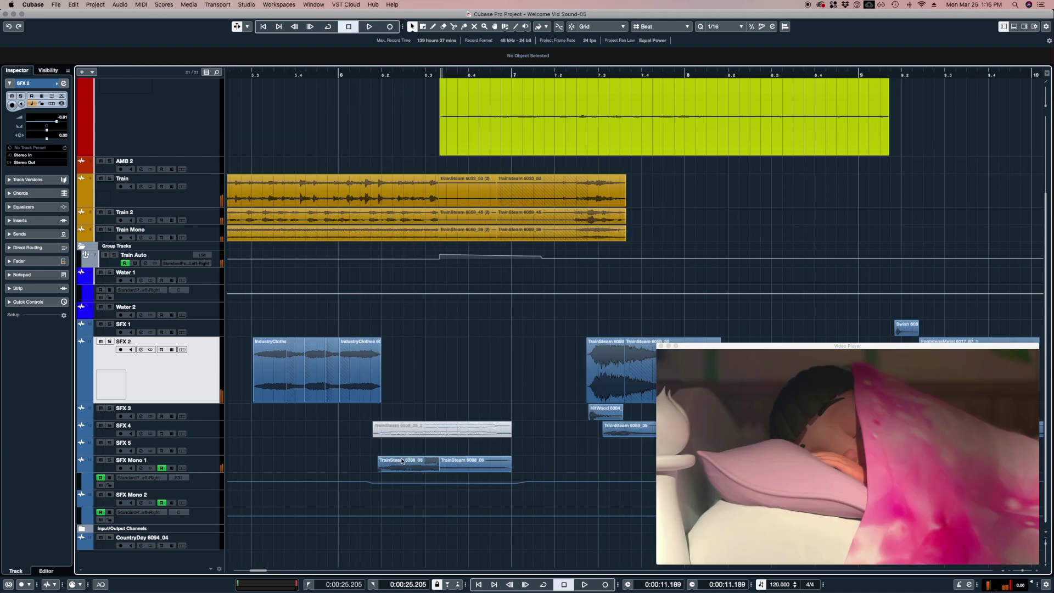
click(213, 472)
key(s)
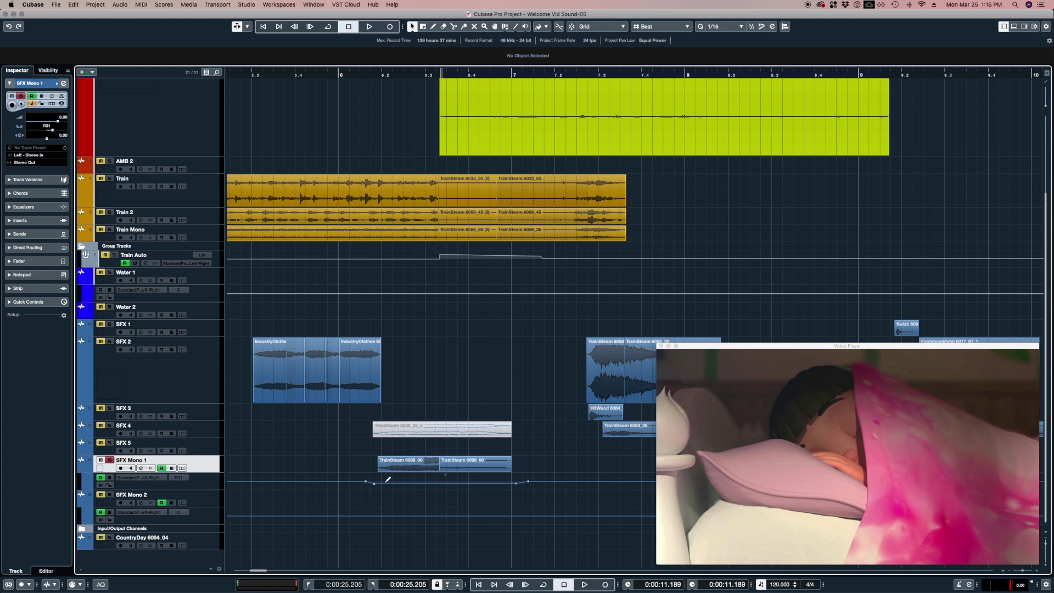
click(371, 276)
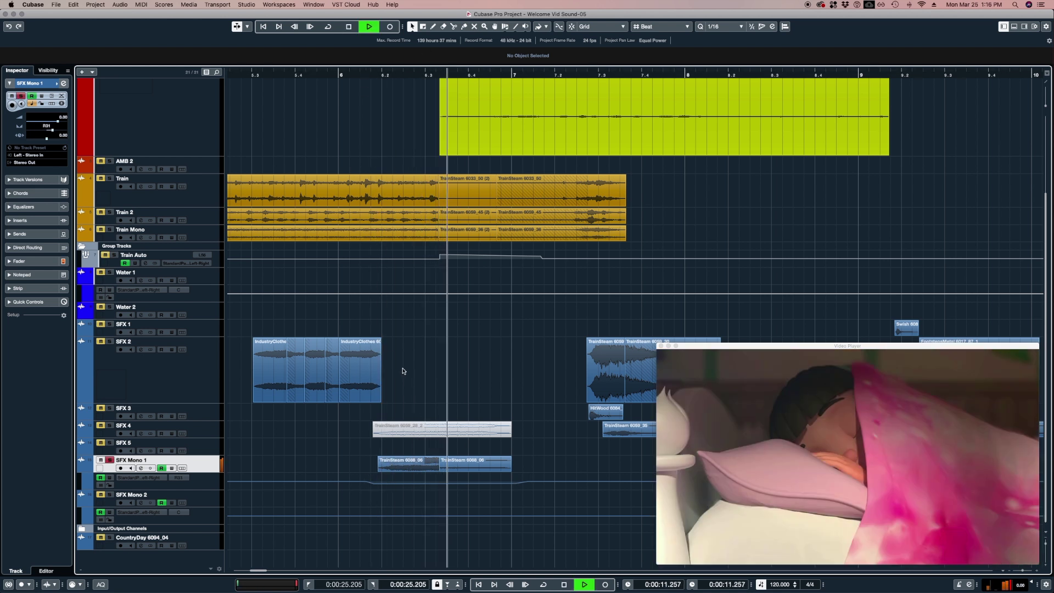
key(space)
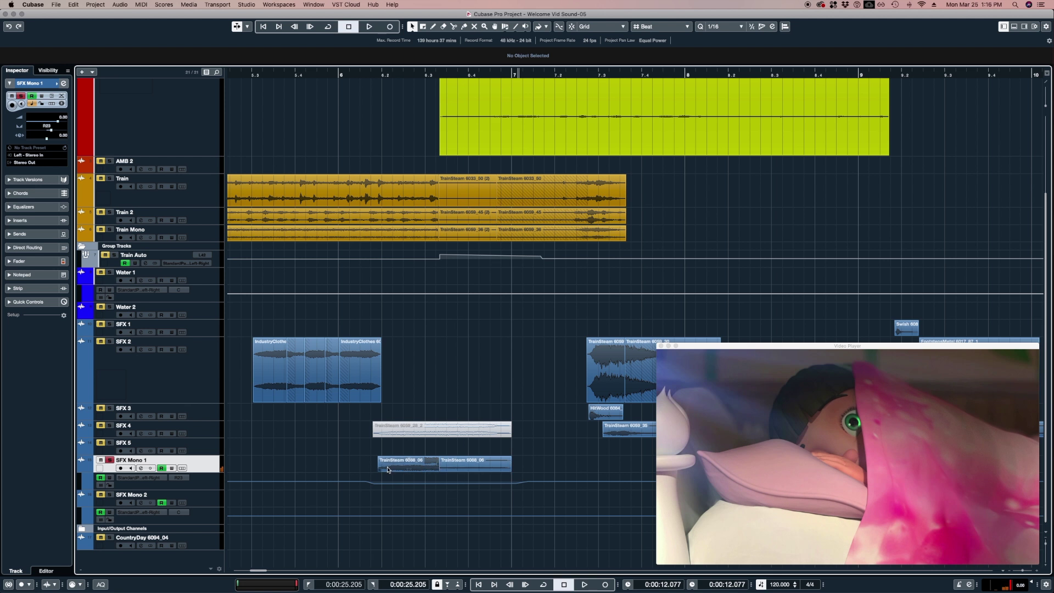
drag(380, 471, 380, 471)
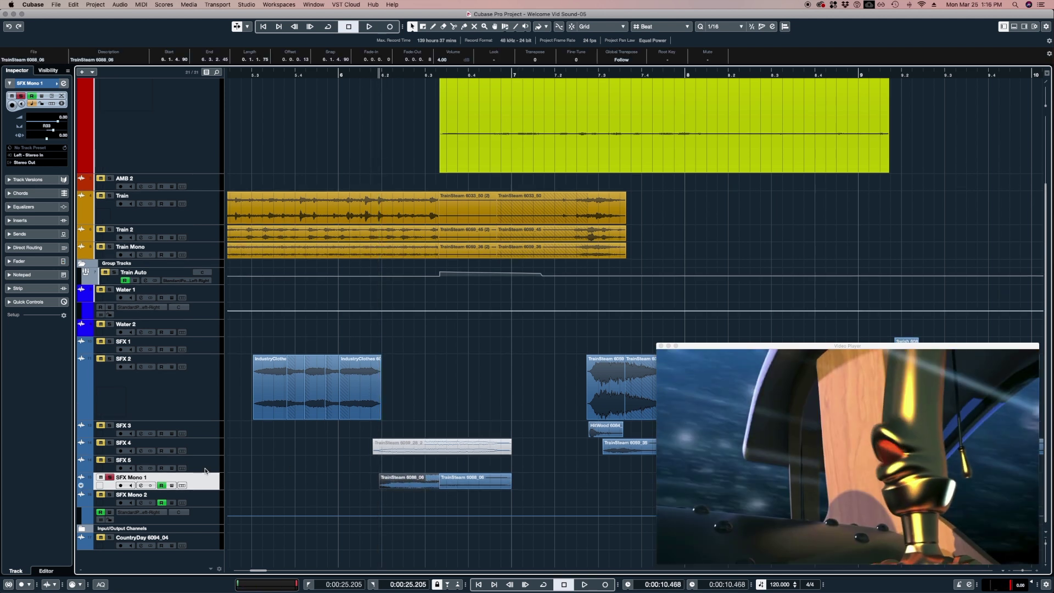
Show an enlarged Pan Left-Right automation lane for SFX Mono 1.
click(81, 487)
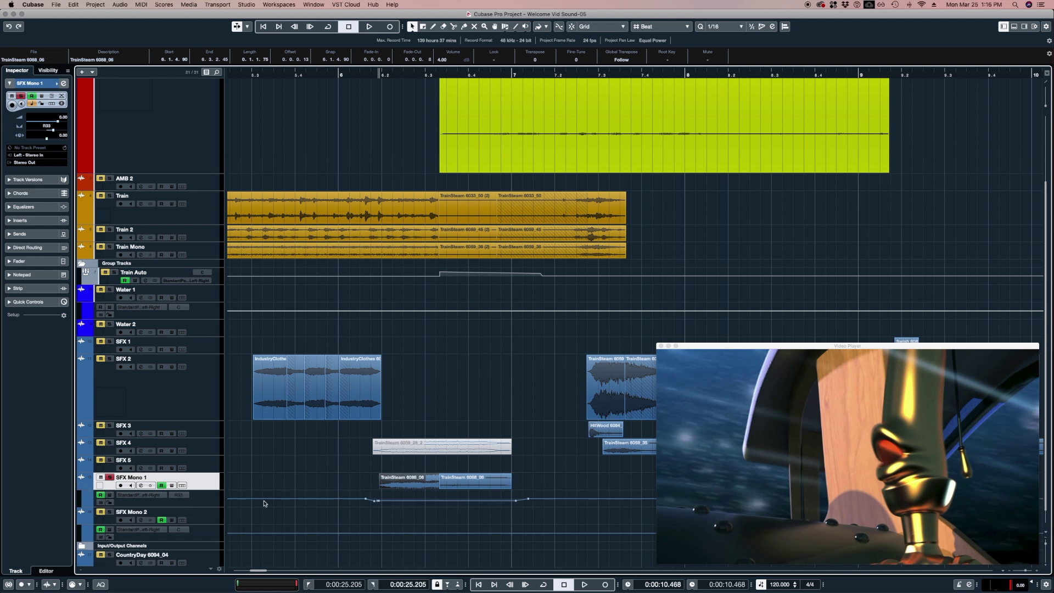
click(152, 501)
click(153, 492)
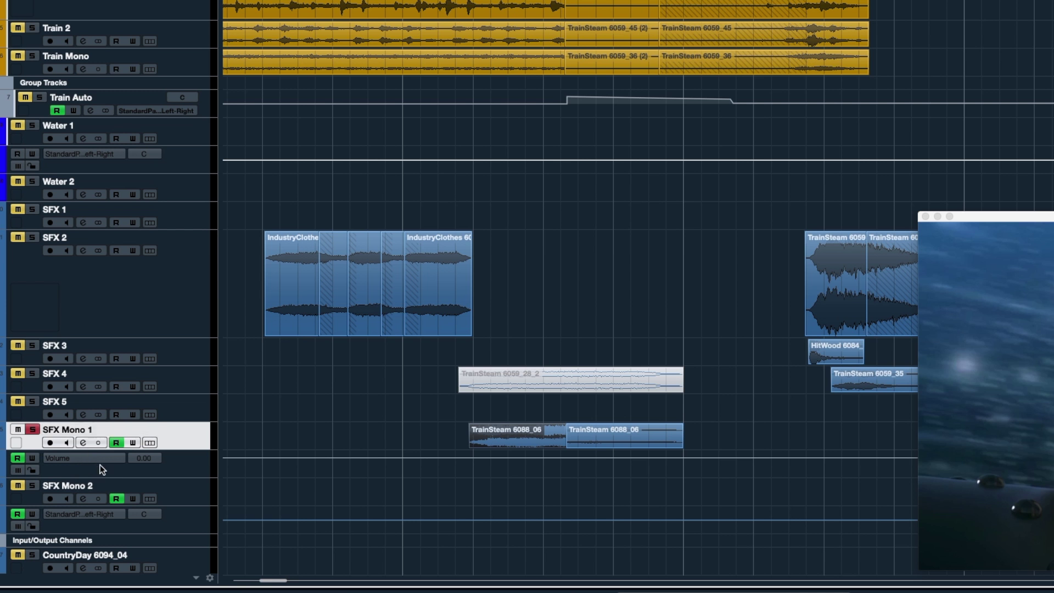
click(80, 461)
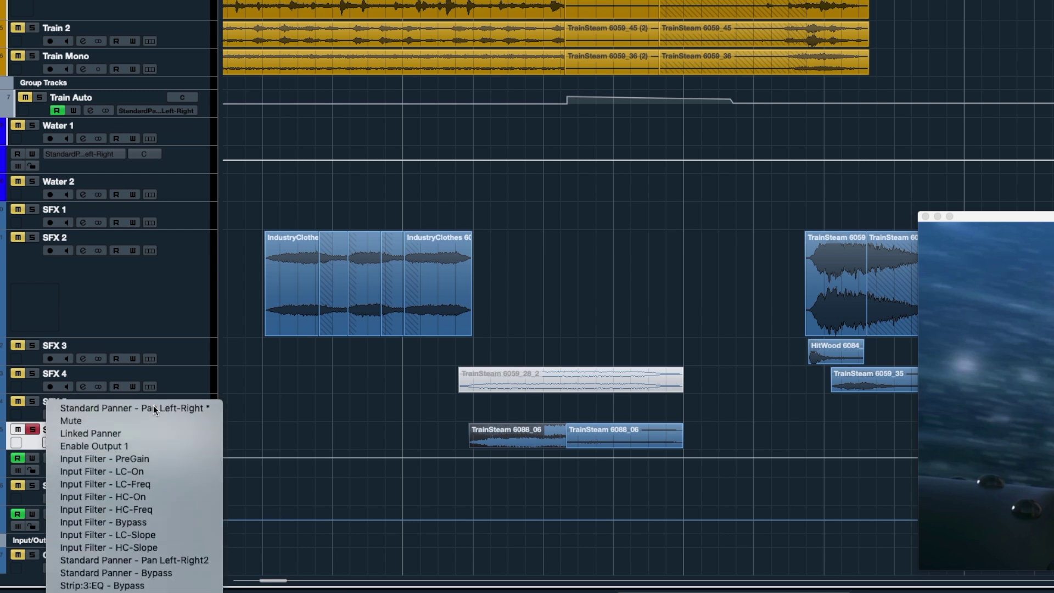
click(153, 408)
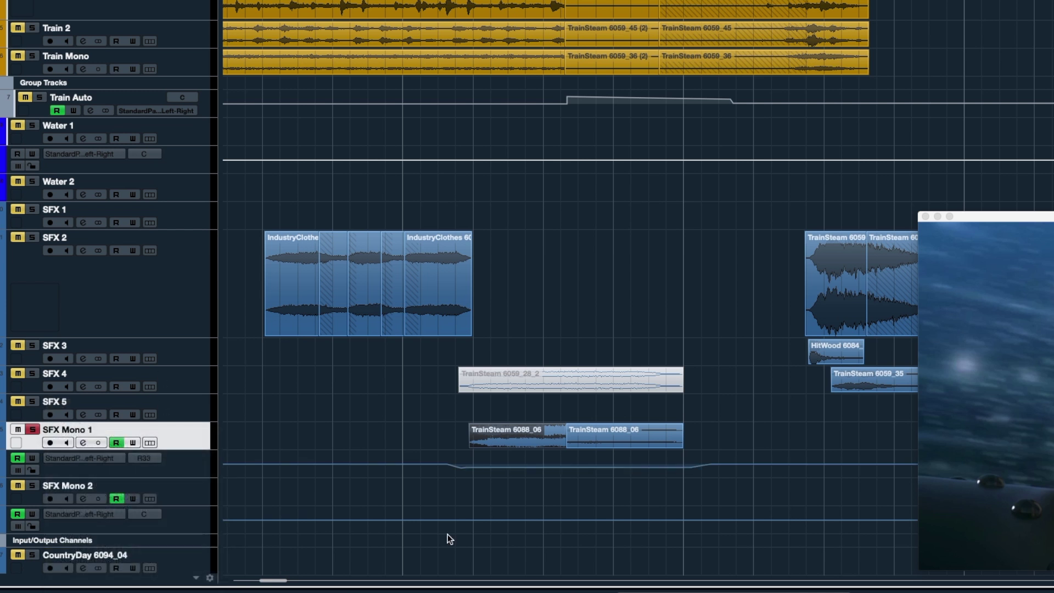
click(157, 472)
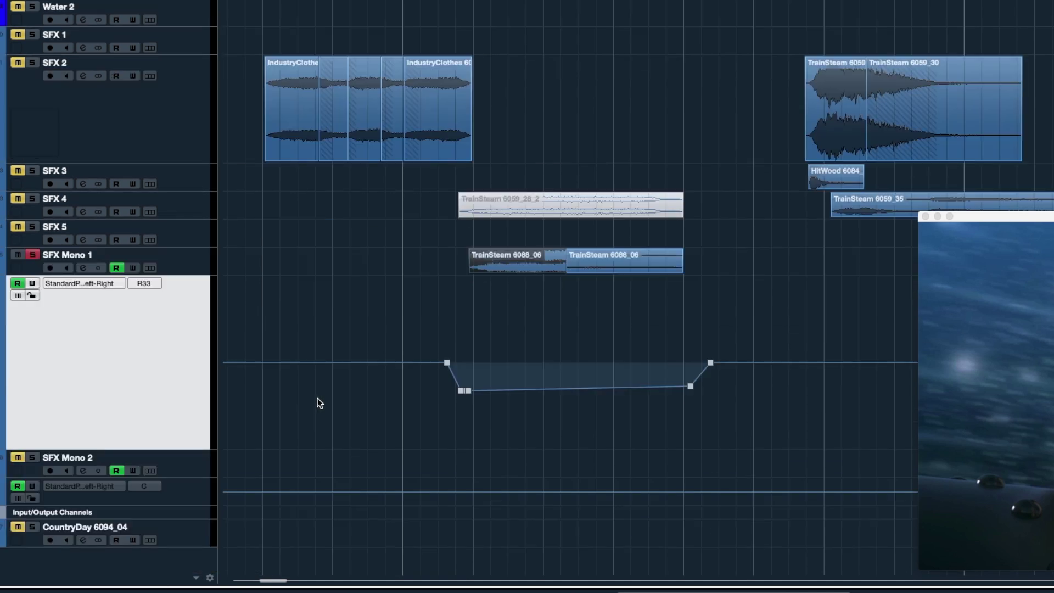
Delete the old pan points and draw a new one swinging right to about R40.
scroll(562, 351, up, 3)
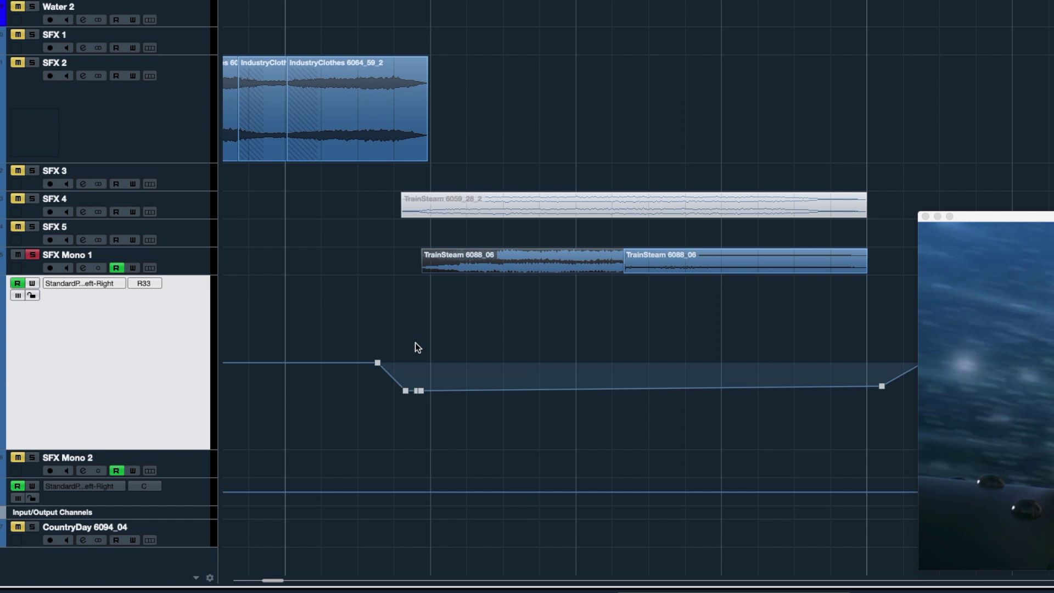
drag(401, 355, 899, 414)
key(Delete)
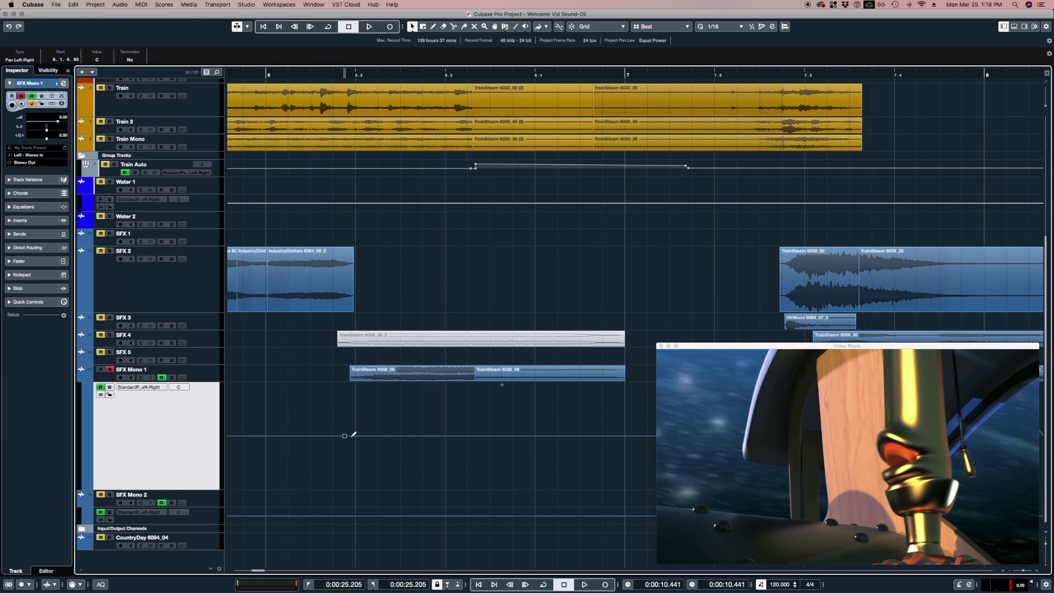
drag(351, 436, 350, 453)
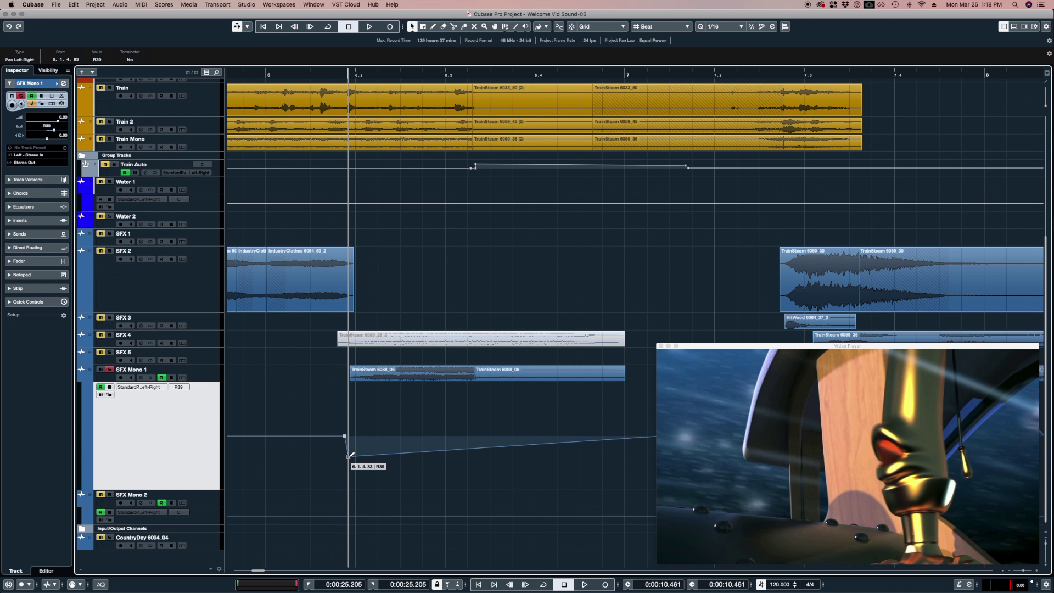
mouse_move(349, 456)
mouse_down()
mouse_move(350, 488)
mouse_move(351, 375)
mouse_move(348, 491)
mouse_move(347, 459)
mouse_up()
key(g)
key(g)
scroll(522, 425, right, 5)
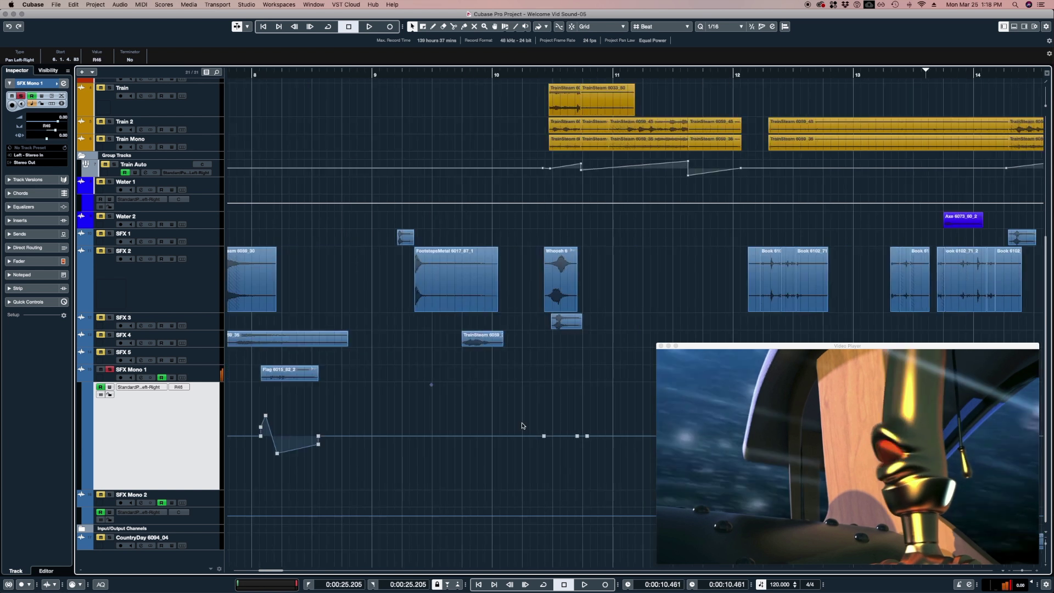
scroll(522, 425, left, 5)
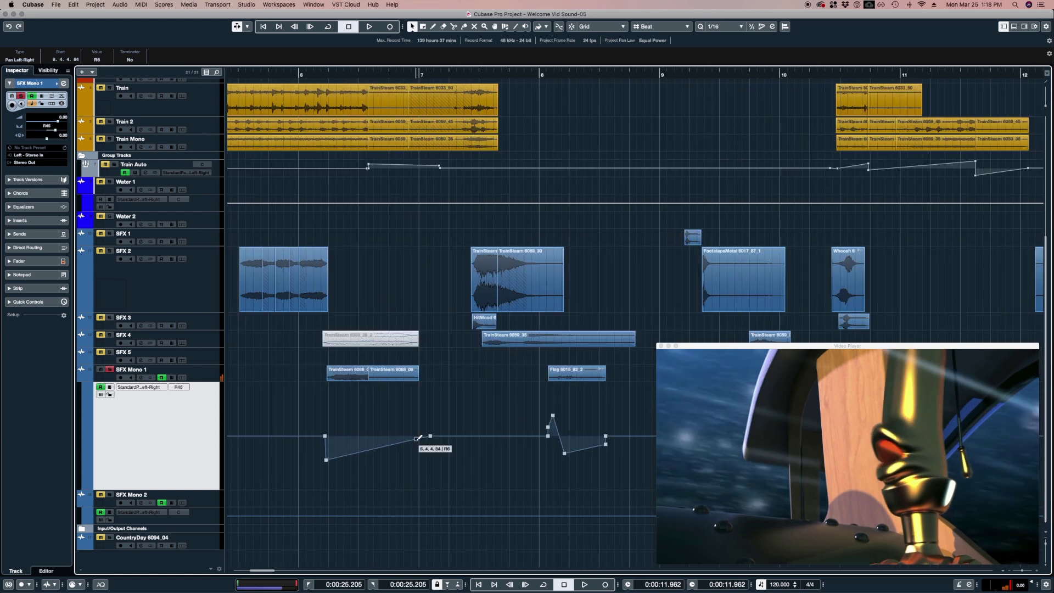
drag(418, 437, 370, 456)
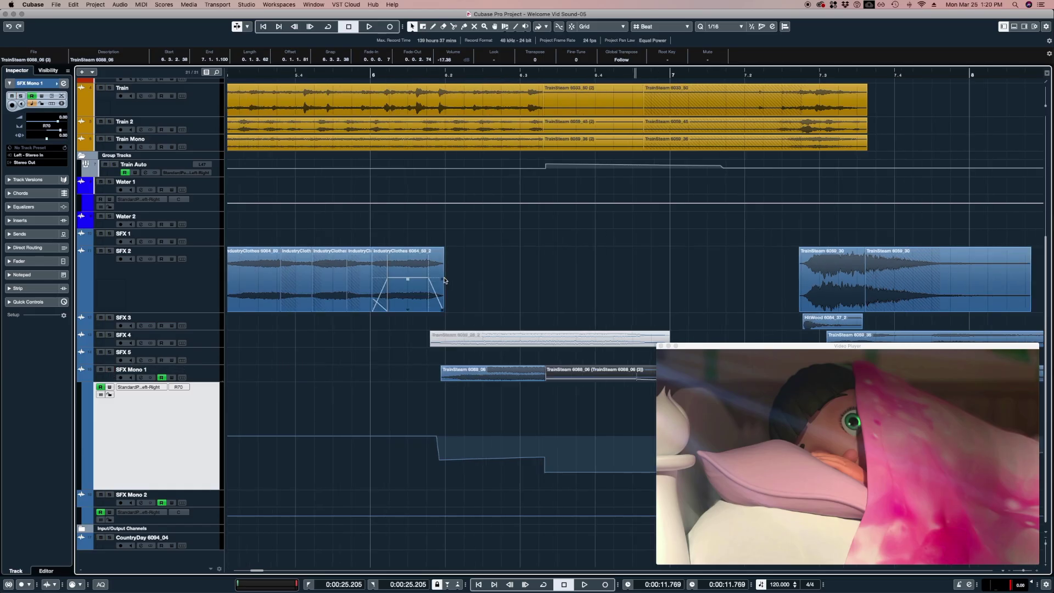
Zoom out to the full train passage and play it against the video from bar 5, then select the TrainSteam 6033_50 event and move the playback position into it.
scroll(490, 247, up, 3)
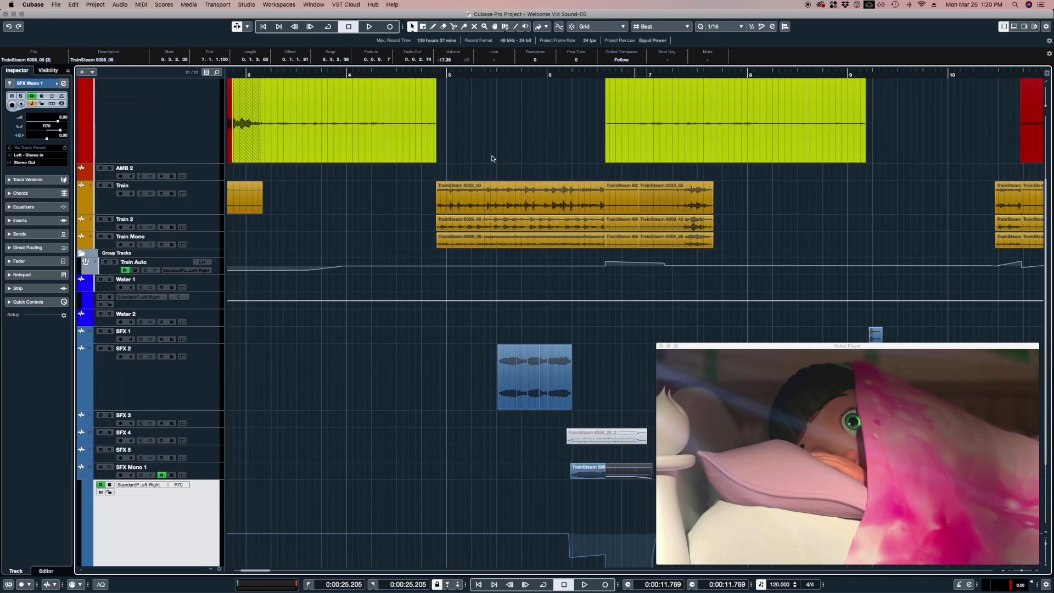
click(433, 74)
key(space)
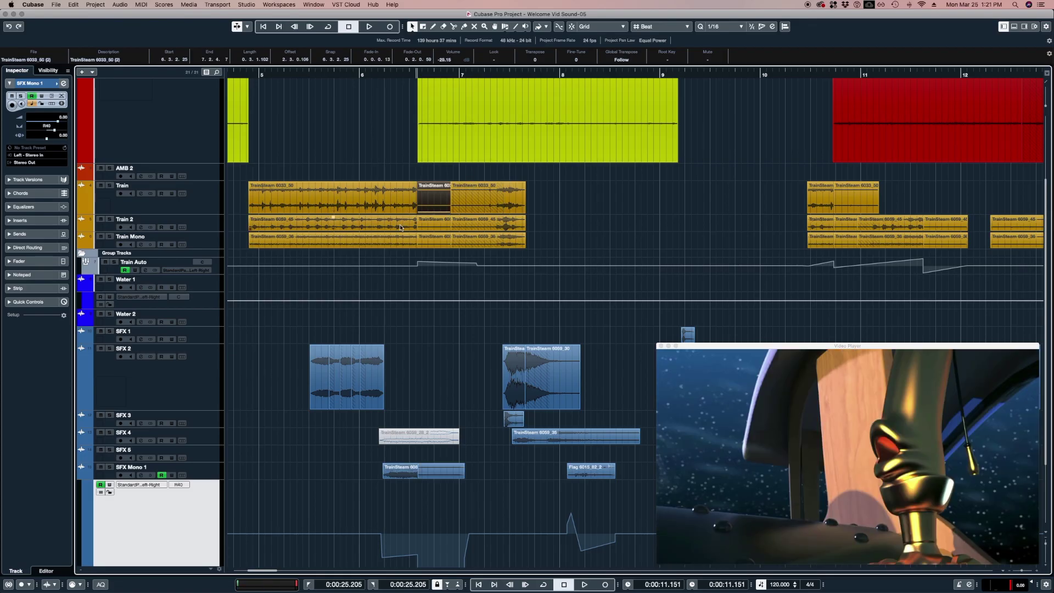
click(400, 198)
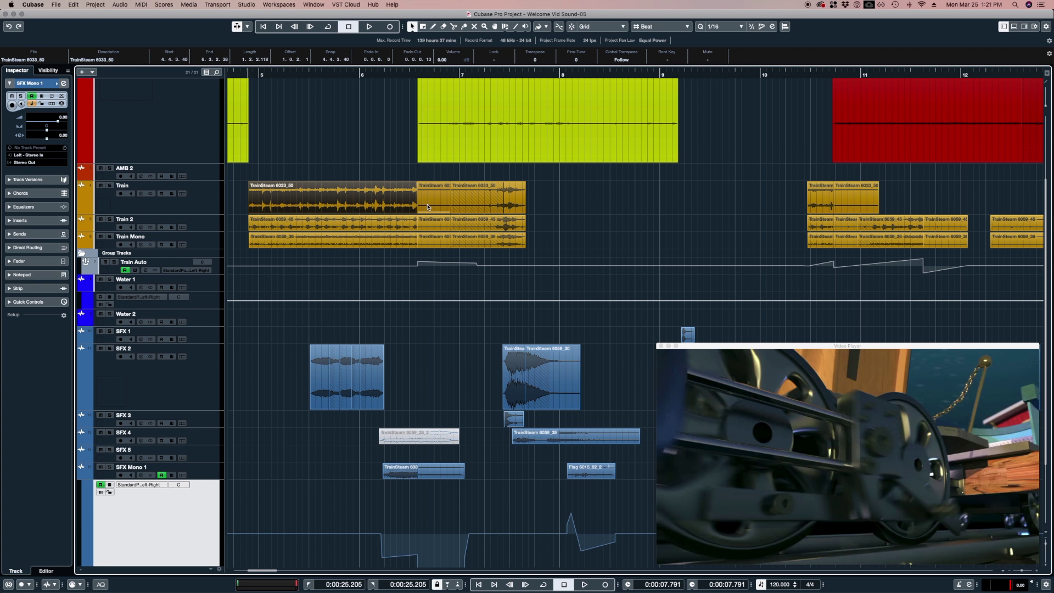
click(333, 183)
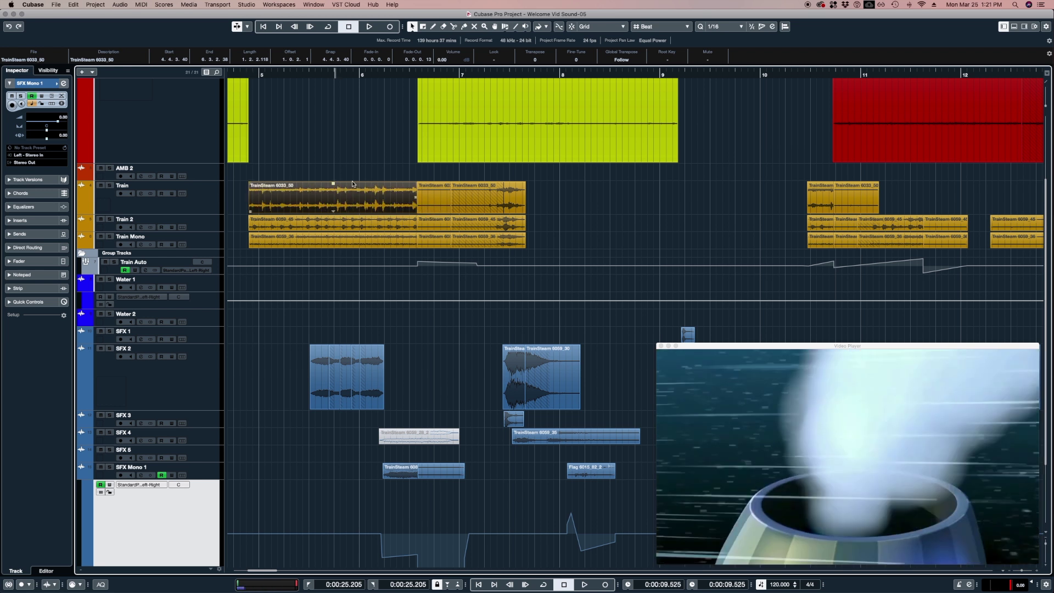